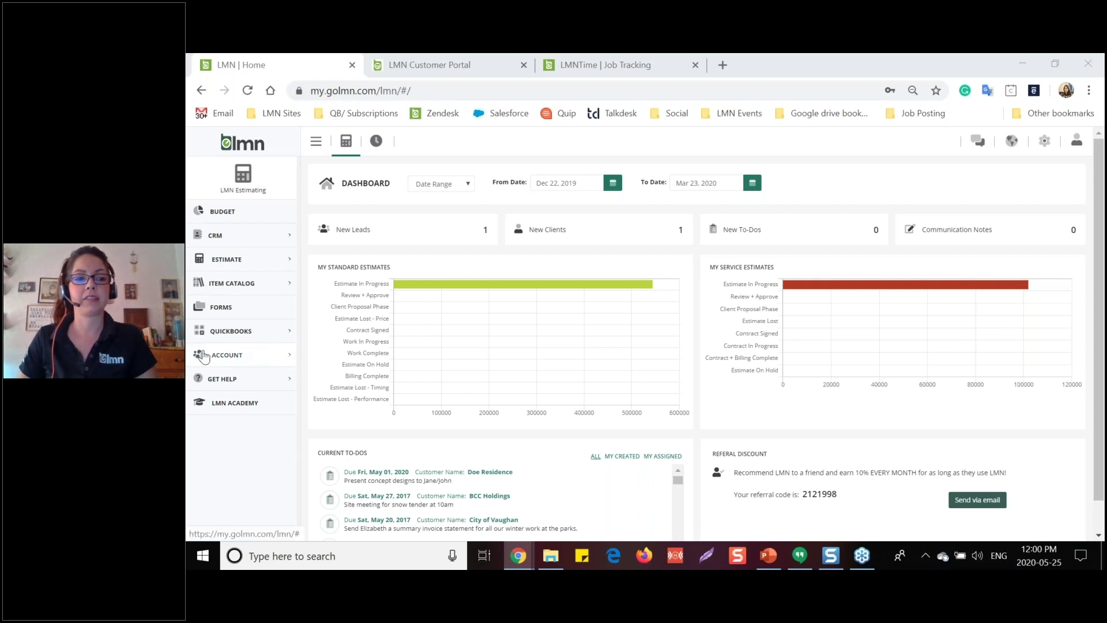
Expand the Account section in the sidebar to list its options, including Portal Setup.
{"action": "left_click", "coordinate": [233, 357]}
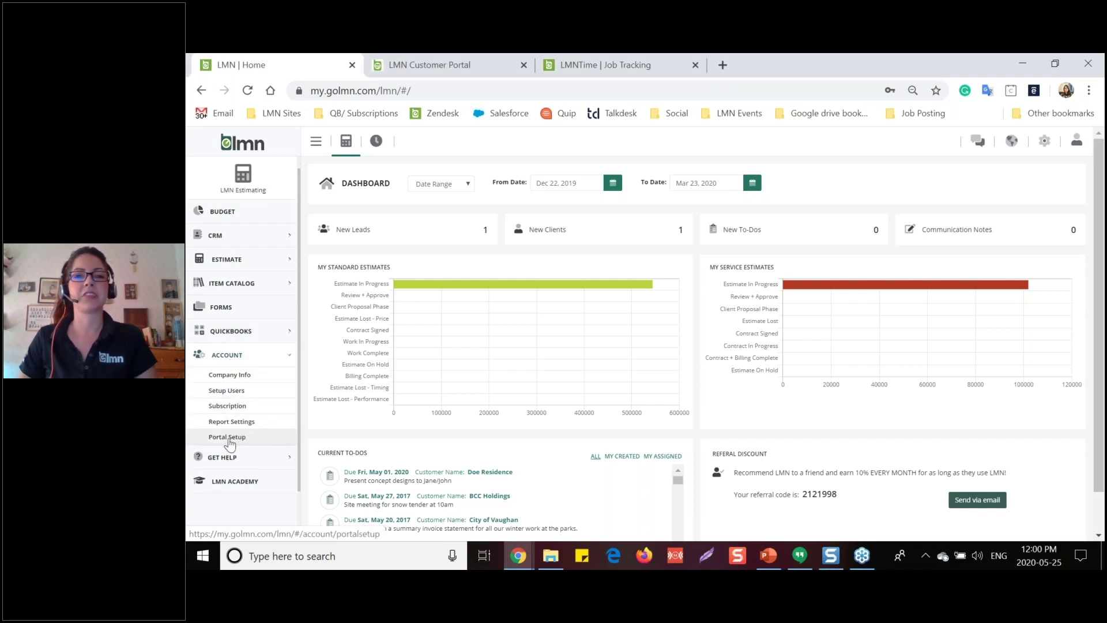
{"action": "left_click", "coordinate": [229, 439]}
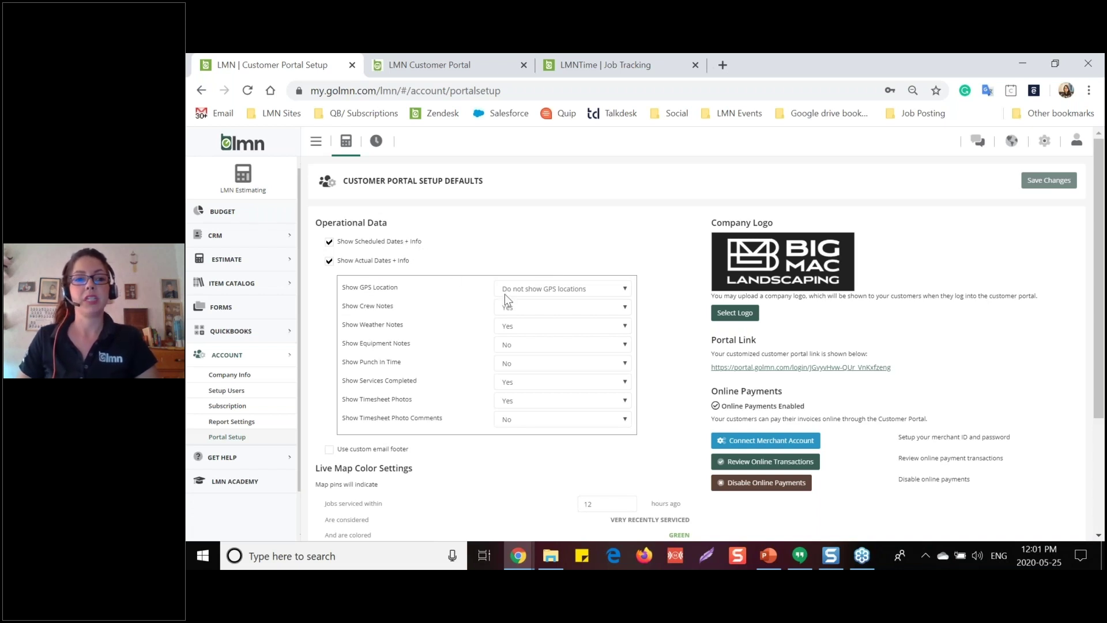
{"action": "left_click", "coordinate": [547, 294]}
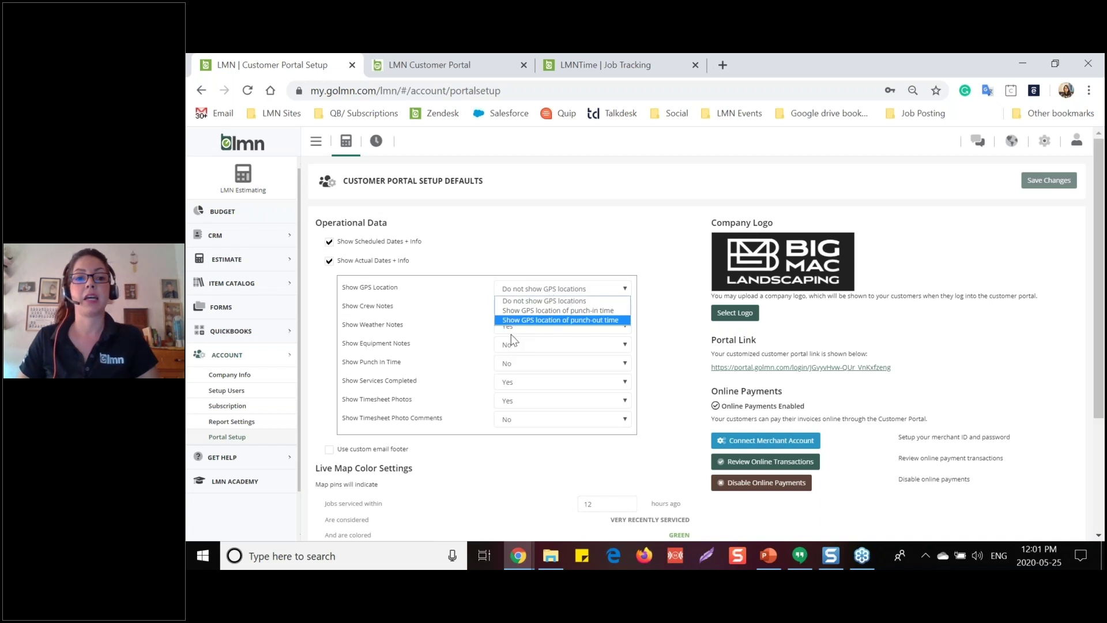
{"action": "left_click", "coordinate": [423, 331]}
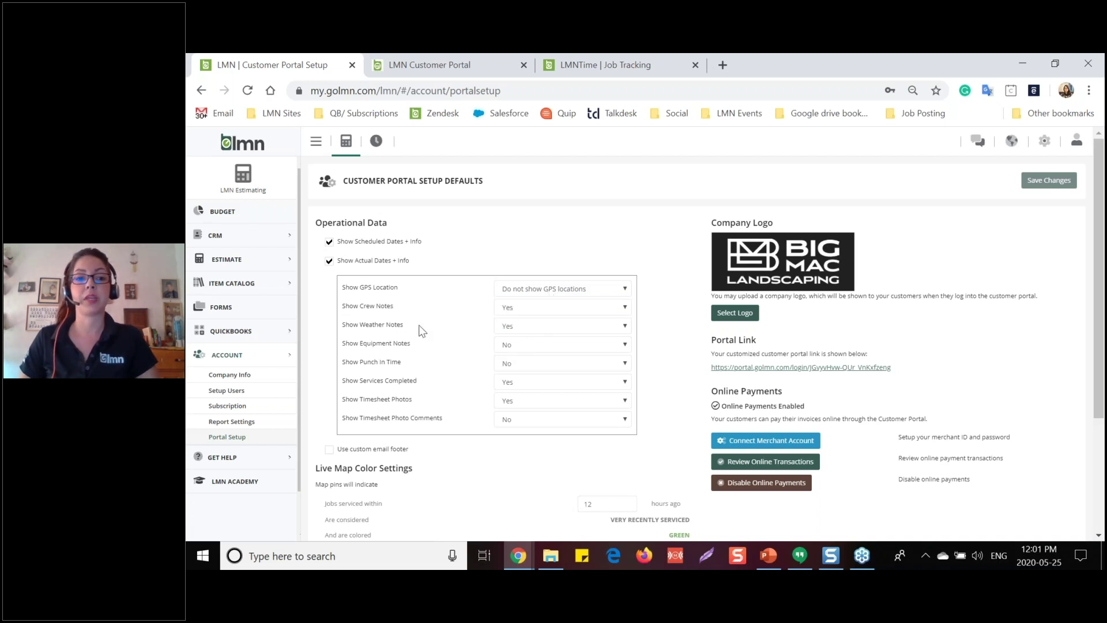
{"action": "left_click", "coordinate": [534, 327]}
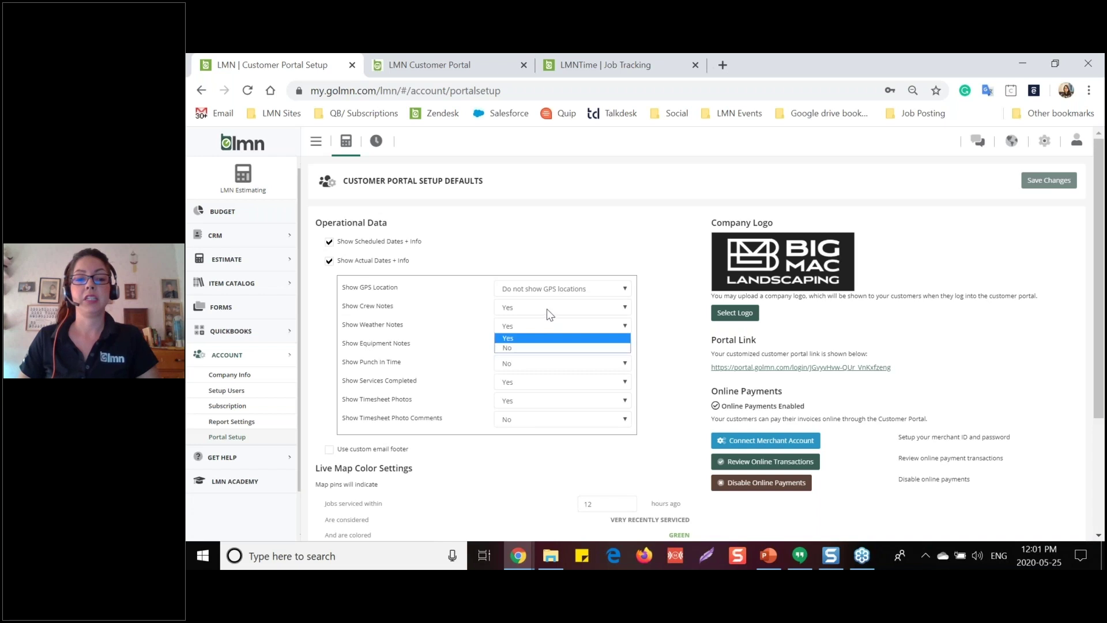
{"action": "left_click", "coordinate": [542, 323]}
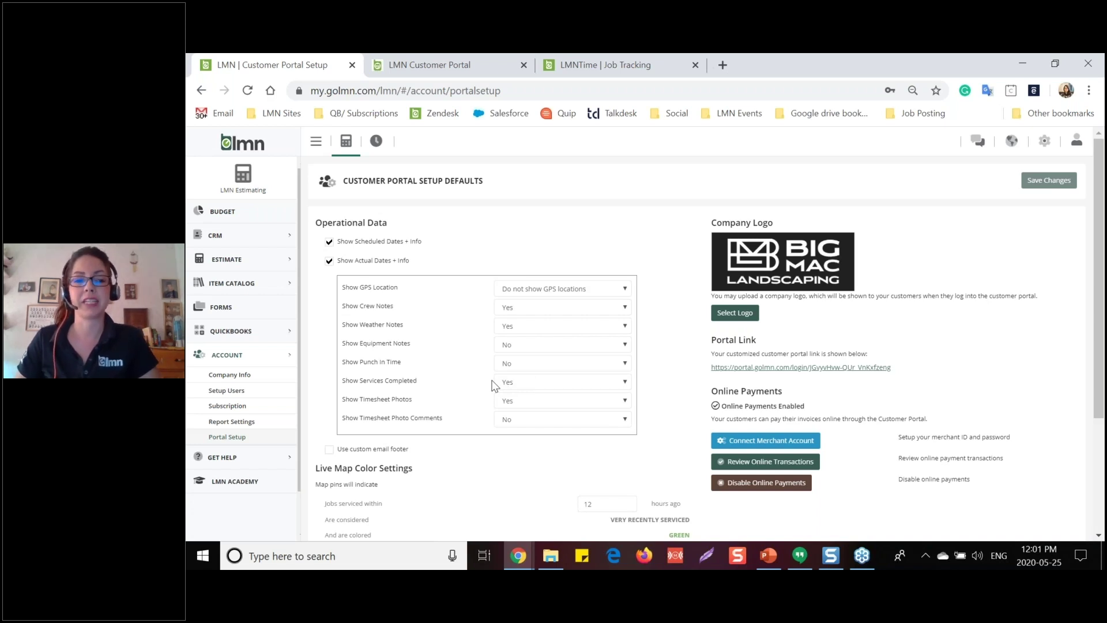
{"action": "scroll", "coordinate": [444, 436], "scroll_direction": "down", "scroll_amount": 1}
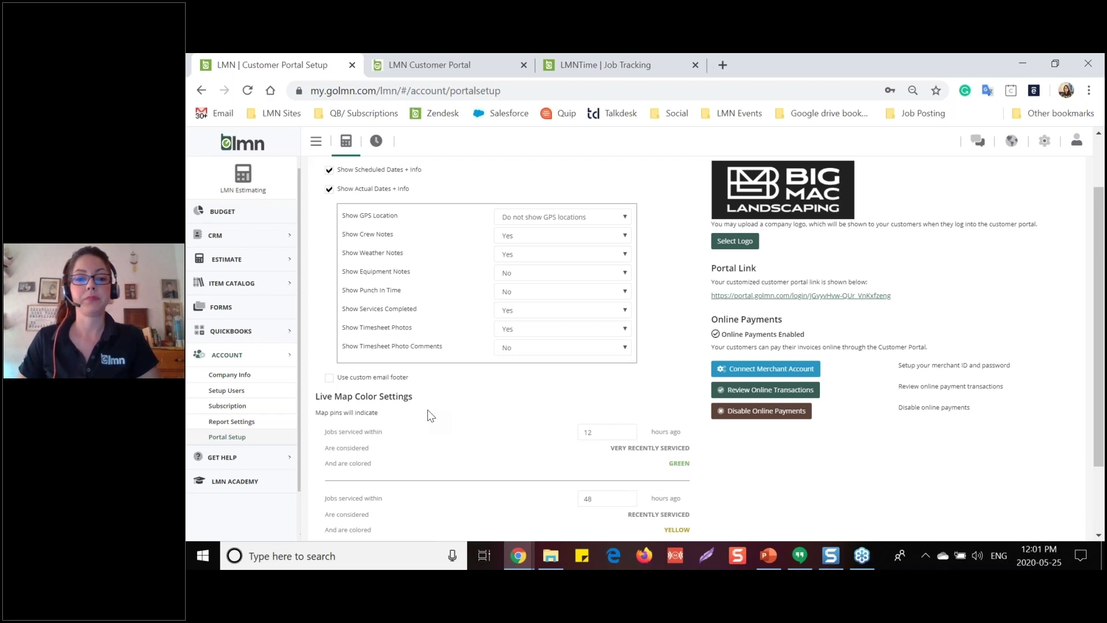
{"action": "scroll", "coordinate": [622, 415], "scroll_direction": "down", "scroll_amount": 3}
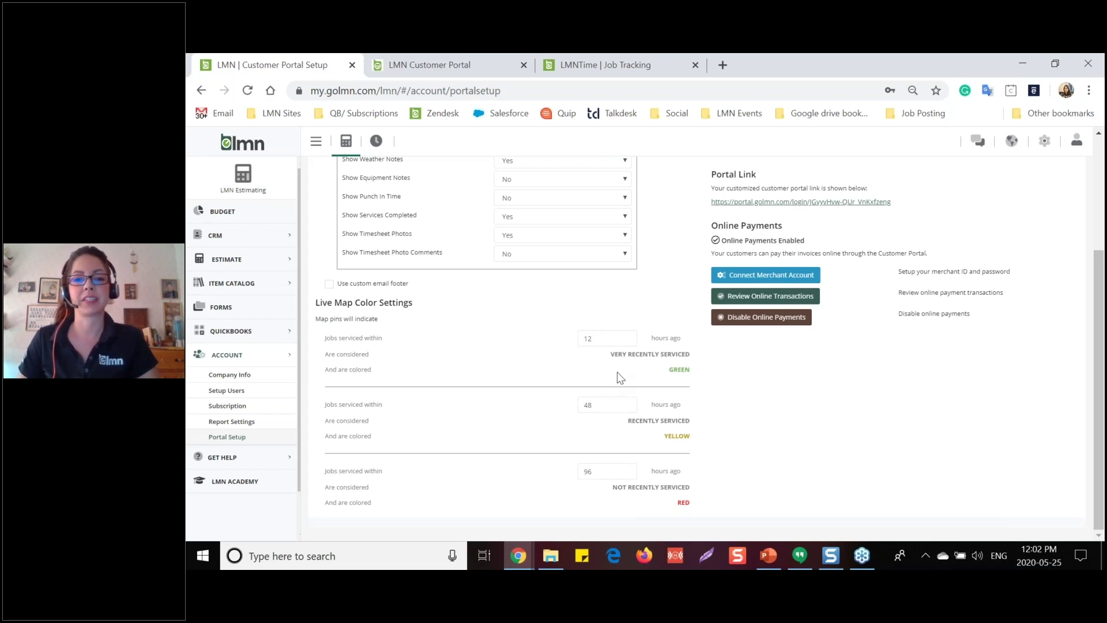
{"action": "scroll", "coordinate": [827, 223], "scroll_direction": "up", "scroll_amount": 1}
{"action": "scroll", "coordinate": [831, 225], "scroll_direction": "up", "scroll_amount": 2}
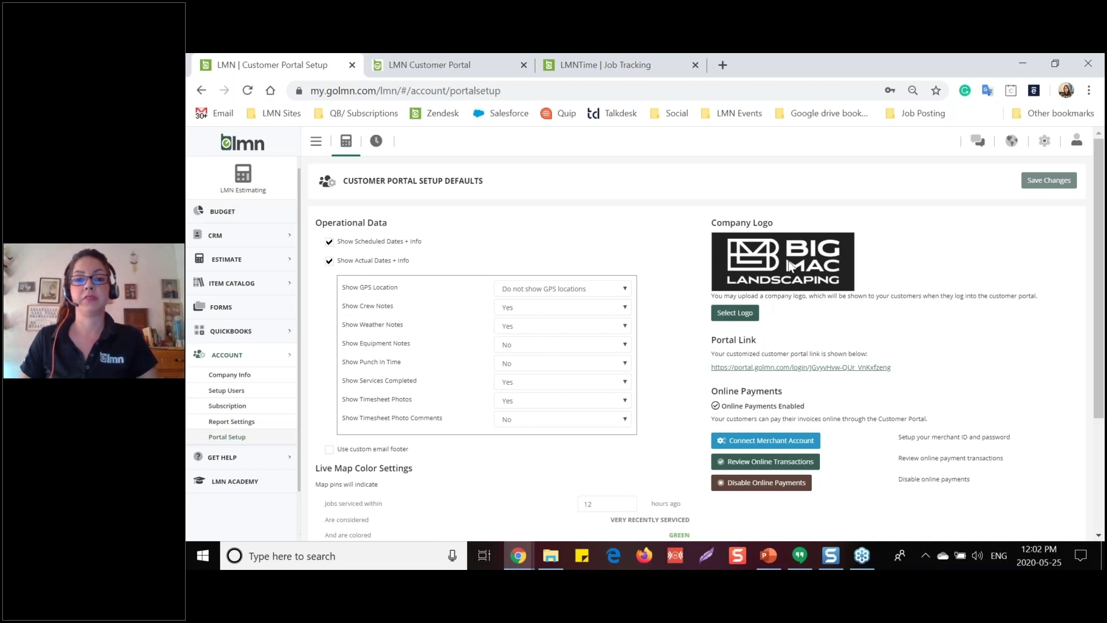
{"action": "scroll", "coordinate": [749, 334], "scroll_direction": "down", "scroll_amount": 1}
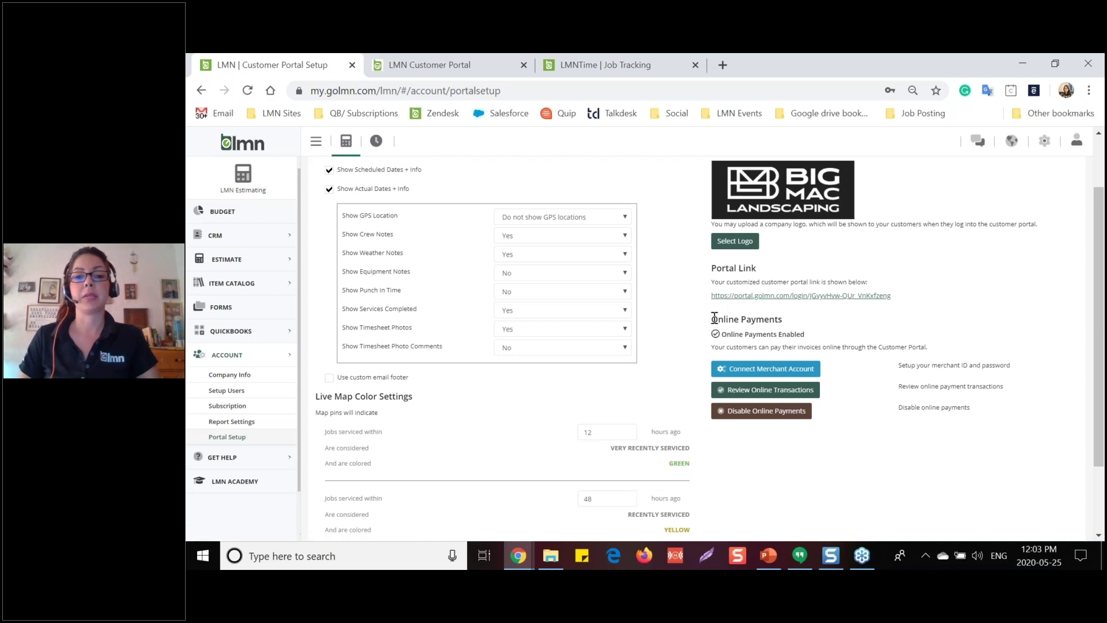
{"action": "left_click_drag", "start_coordinate": [711, 319], "coordinate": [788, 323]}
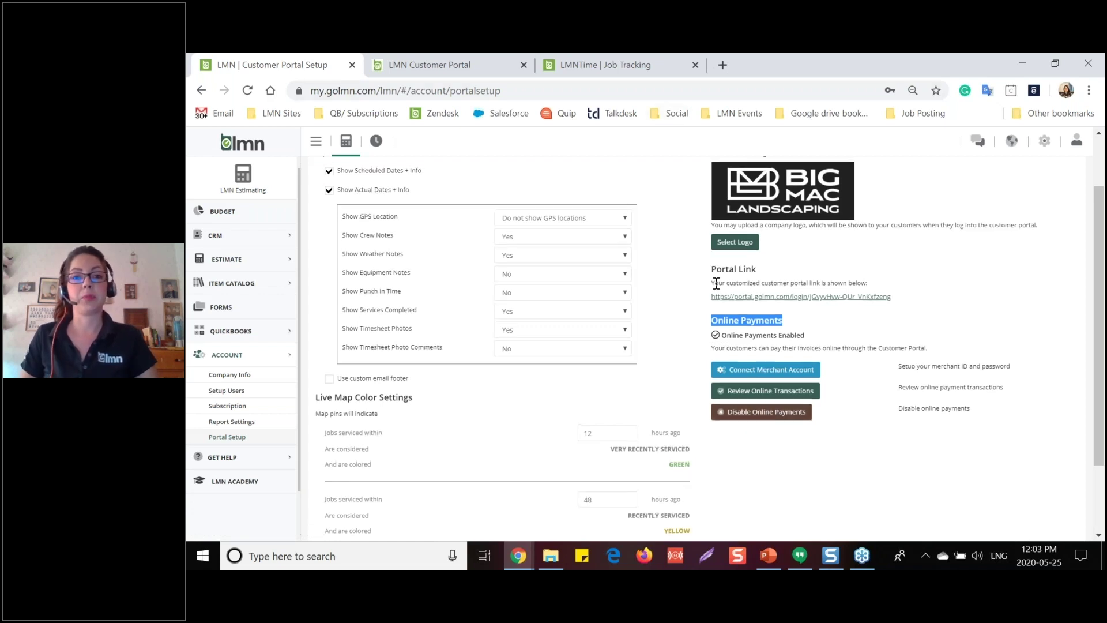
{"action": "scroll", "coordinate": [657, 291], "scroll_direction": "up", "scroll_amount": 2}
{"action": "scroll", "coordinate": [548, 323], "scroll_direction": "down", "scroll_amount": 2}
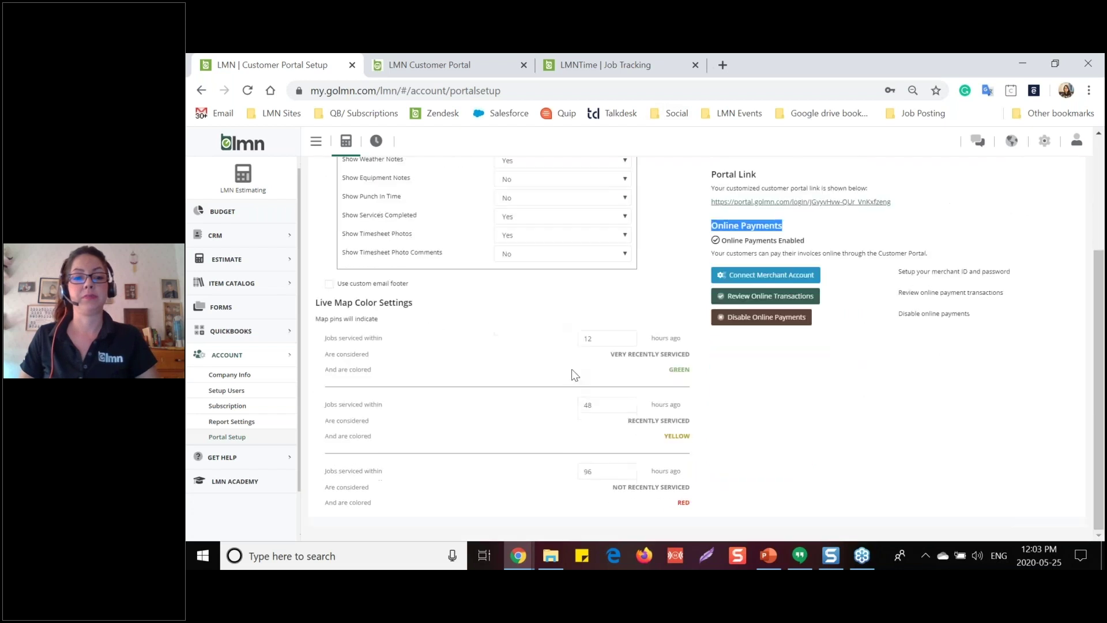
{"action": "scroll", "coordinate": [545, 392], "scroll_direction": "up", "scroll_amount": 2}
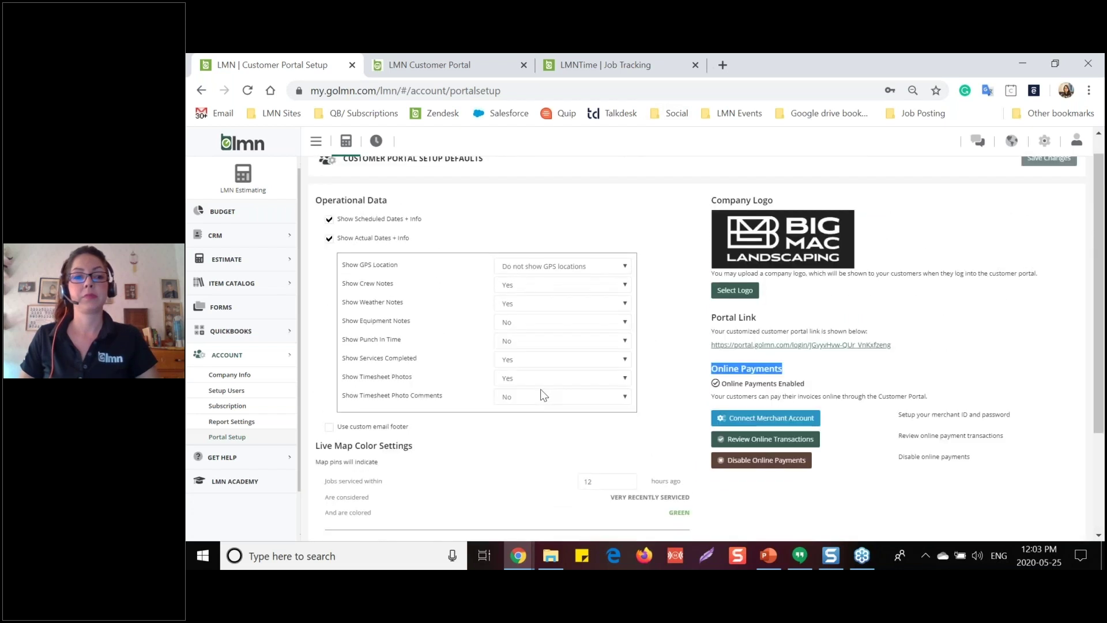
Search CRM Contacts by the client's name and open the matching residential client's record.
{"action": "left_click", "coordinate": [226, 239]}
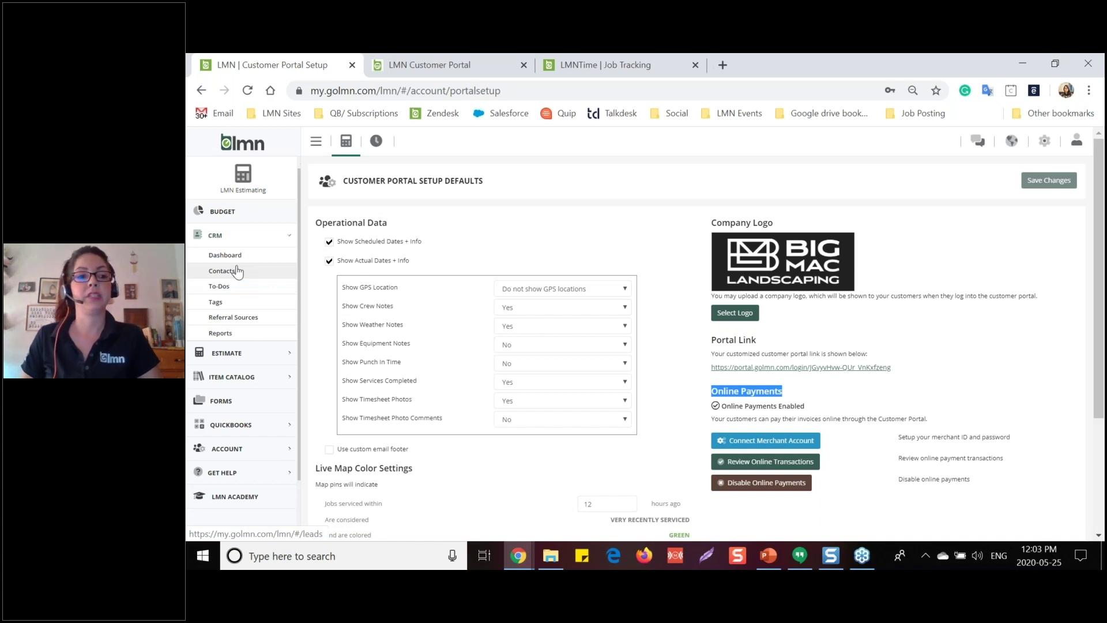
{"action": "left_click", "coordinate": [237, 271]}
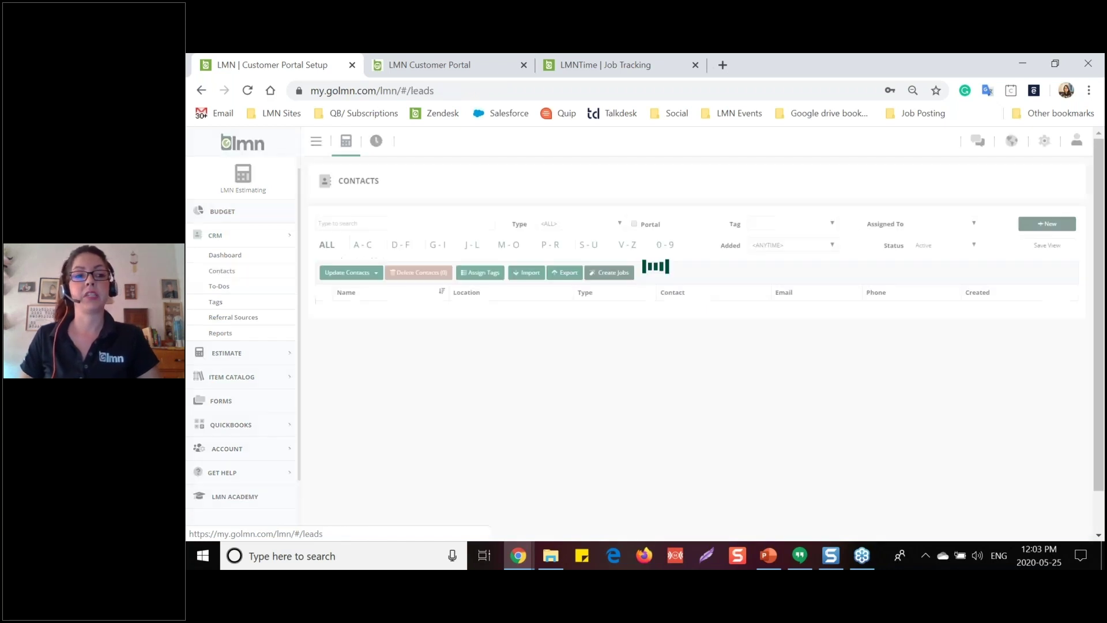
{"action": "left_click", "coordinate": [348, 227]}
{"action": "type", "text": "holly"}
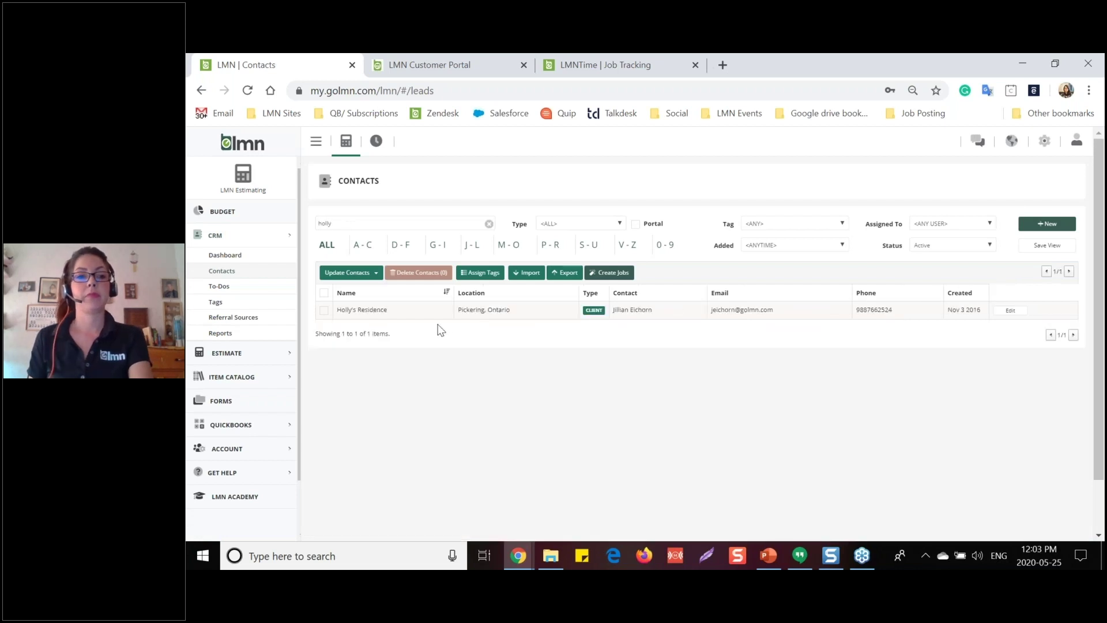
{"action": "left_click", "coordinate": [402, 312]}
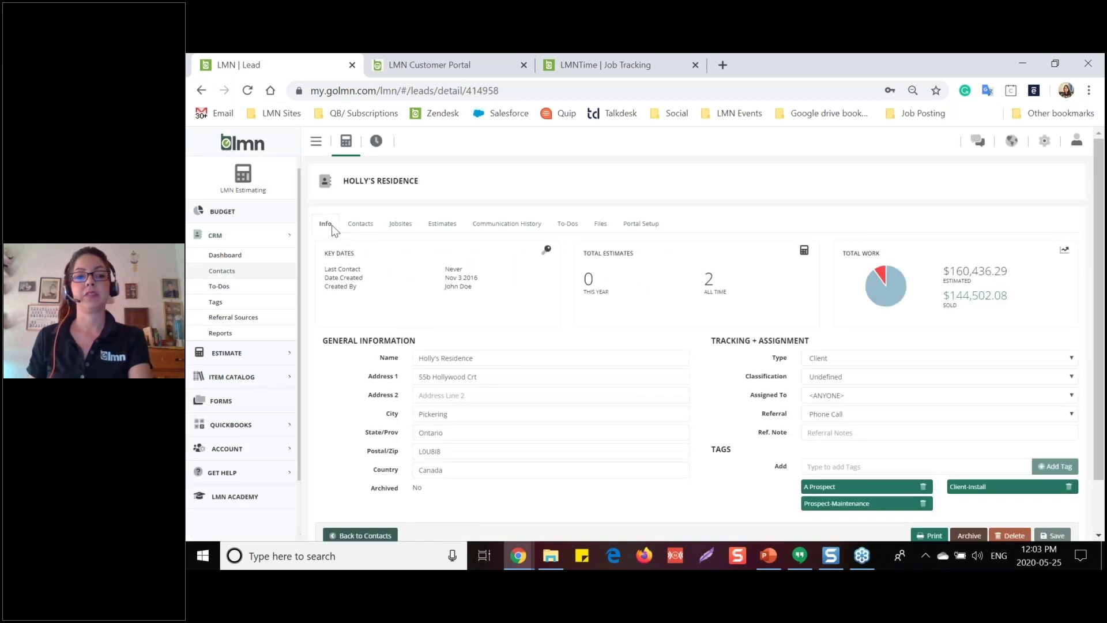
Set Show Weather Notes to Yes in this client's Portal Setup.
{"action": "left_click", "coordinate": [636, 230]}
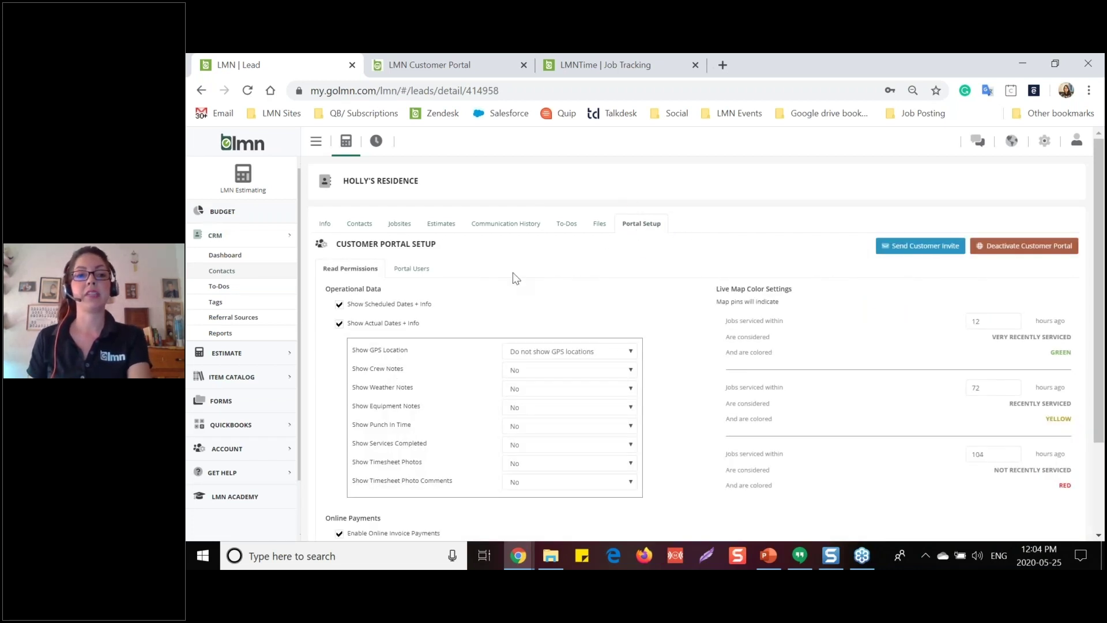
{"action": "scroll", "coordinate": [512, 276], "scroll_direction": "down", "scroll_amount": 1}
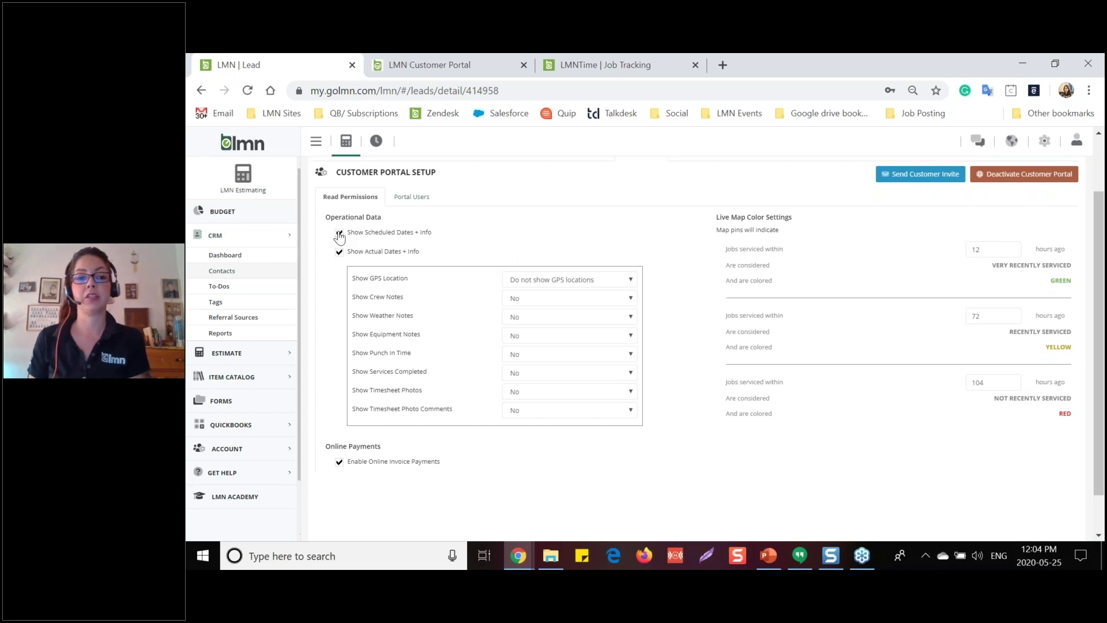
{"action": "left_click", "coordinate": [522, 320]}
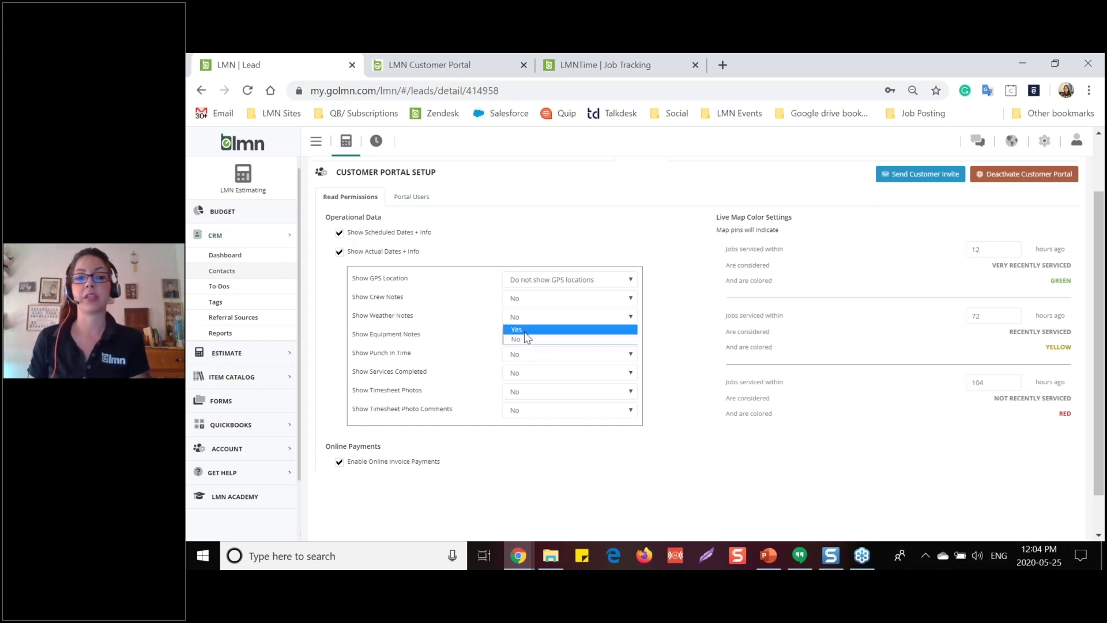
{"action": "left_click", "coordinate": [525, 338]}
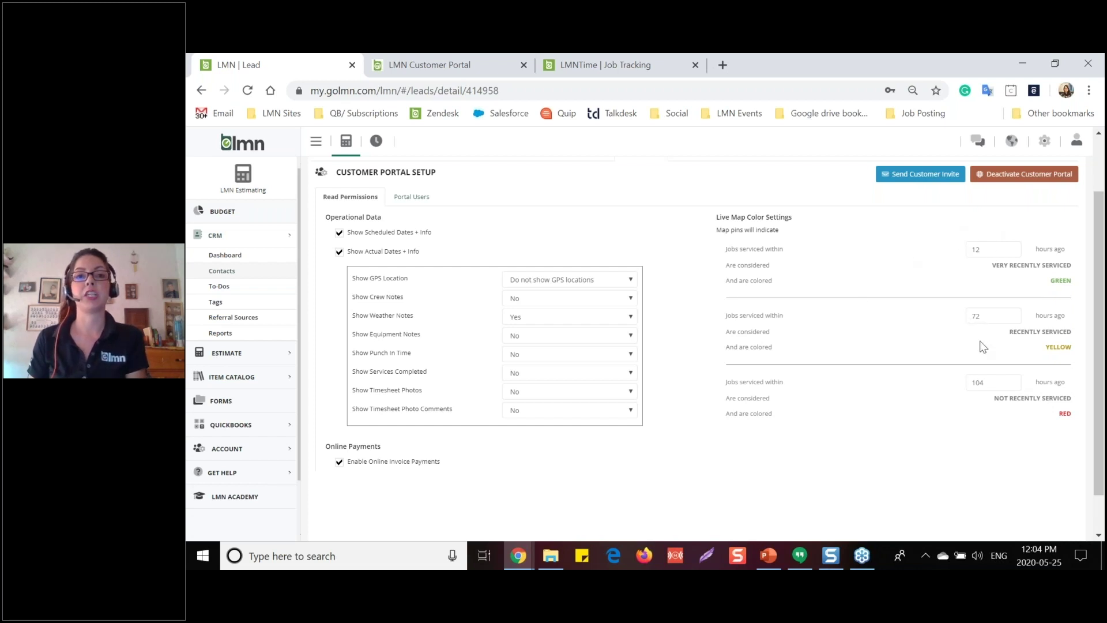
{"action": "scroll", "coordinate": [655, 190], "scroll_direction": "up", "scroll_amount": 2}
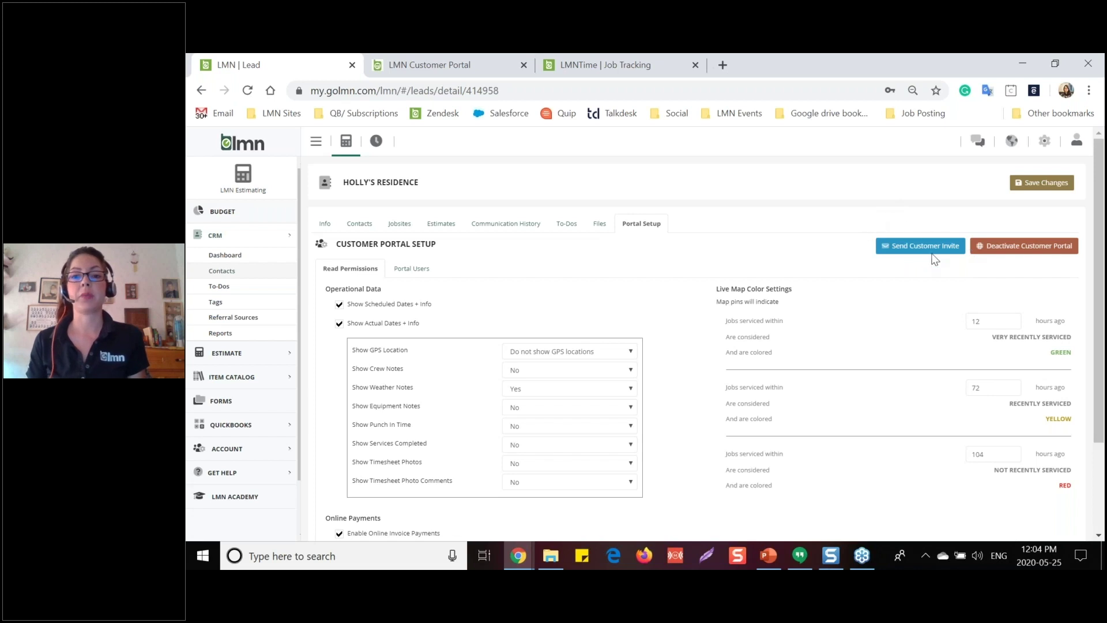
Start a Send Customer Invite, check the recipient choices, and ready the Enter Email field.
{"action": "left_click", "coordinate": [921, 246]}
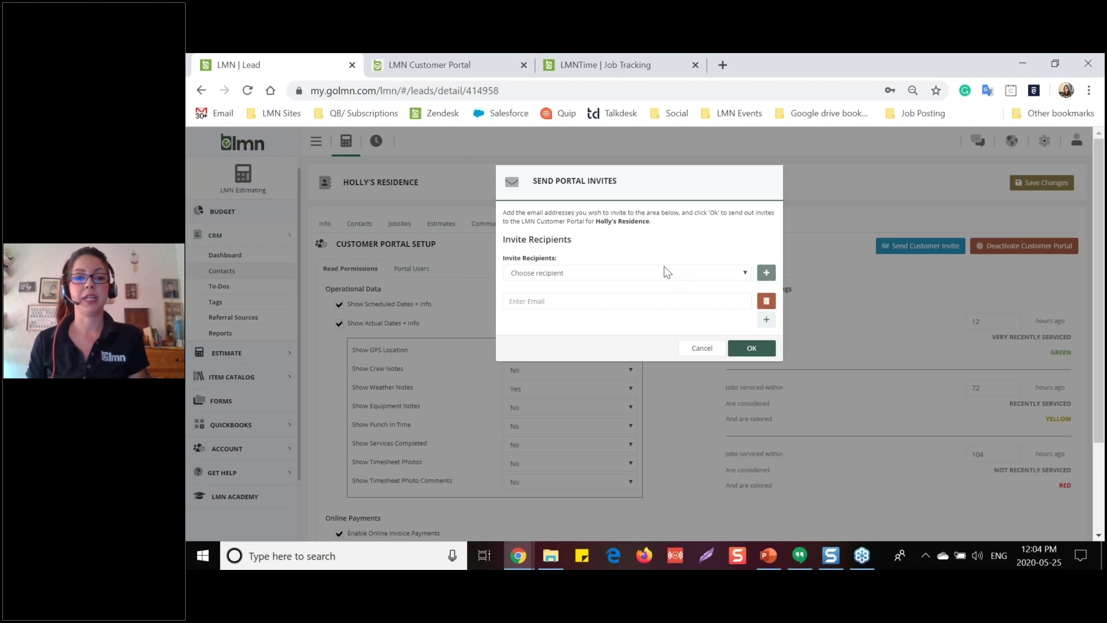
{"action": "left_click", "coordinate": [666, 273]}
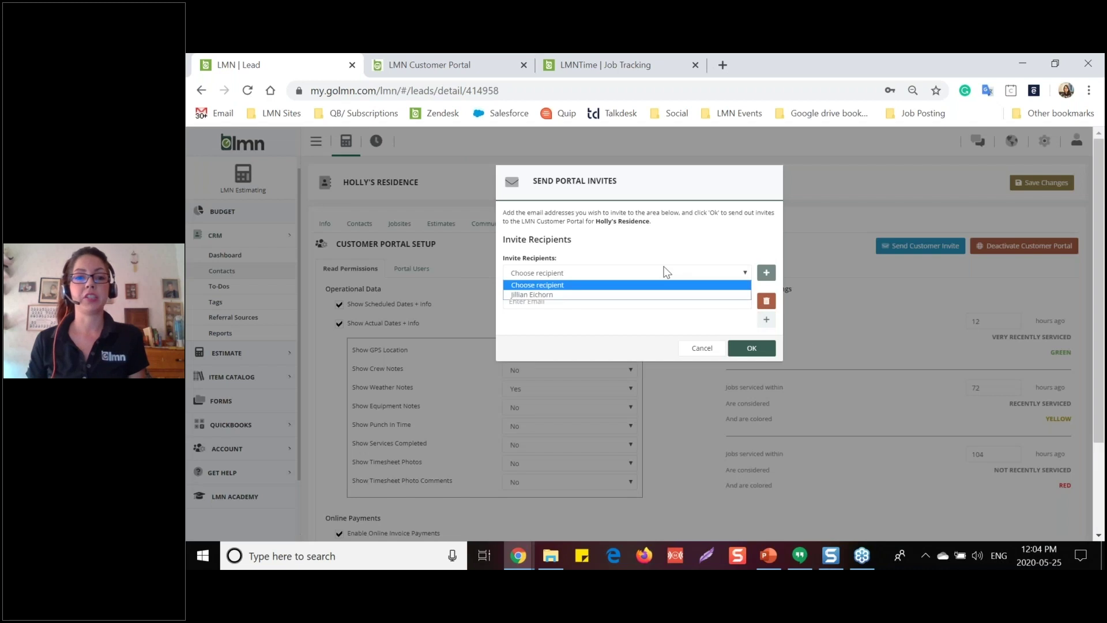
{"action": "left_click", "coordinate": [591, 252]}
{"action": "left_click", "coordinate": [535, 300]}
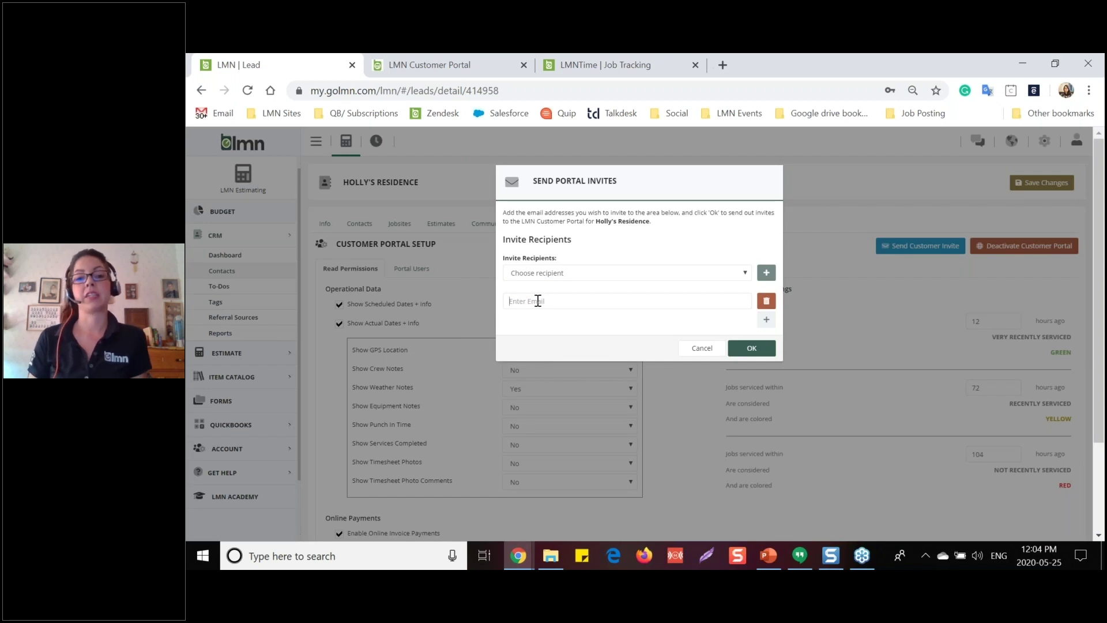
Cancel the invite, review the Portal Users list, and return to the client's Info tab.
{"action": "left_click", "coordinate": [705, 350]}
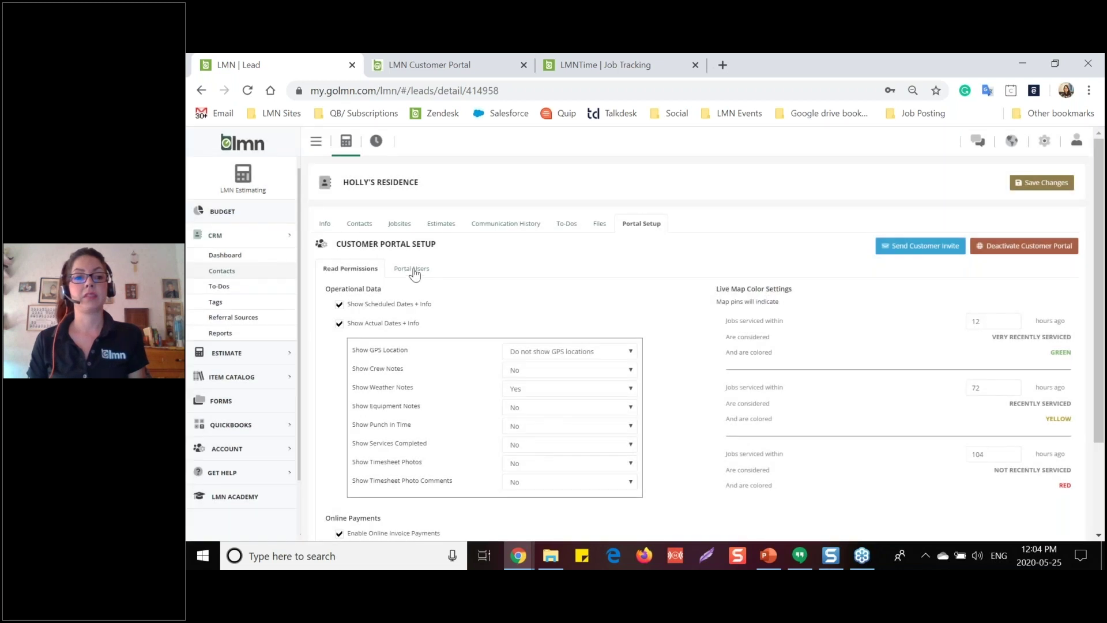
{"action": "left_click", "coordinate": [412, 270]}
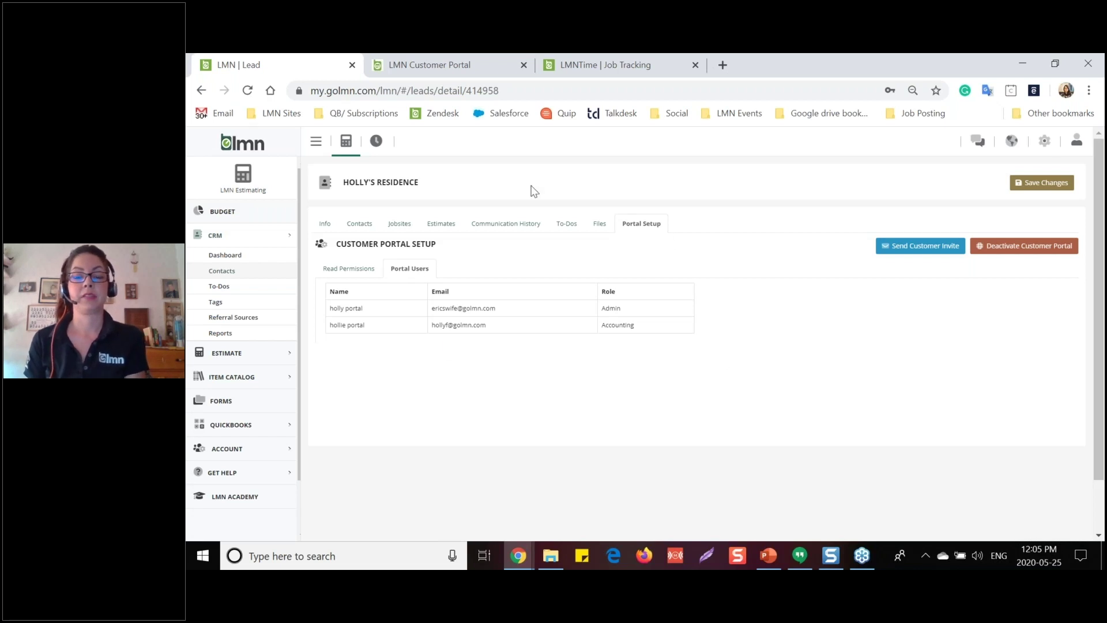
{"action": "left_click", "coordinate": [326, 224]}
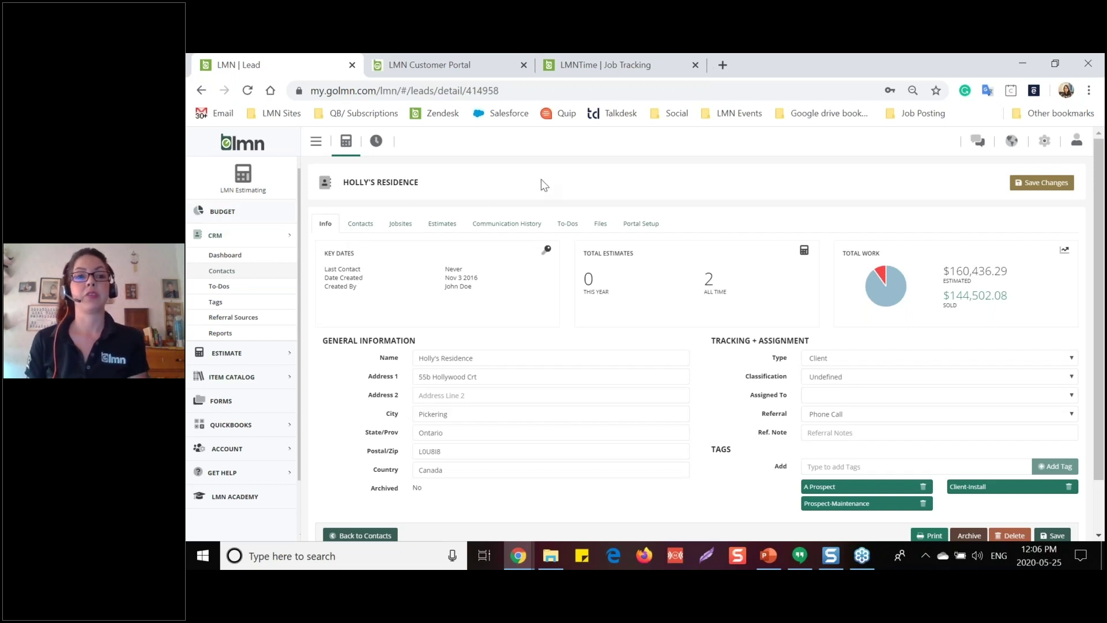
In Portal Setup Read Permissions, set GPS location to show the punch-in location.
{"action": "left_click", "coordinate": [635, 225]}
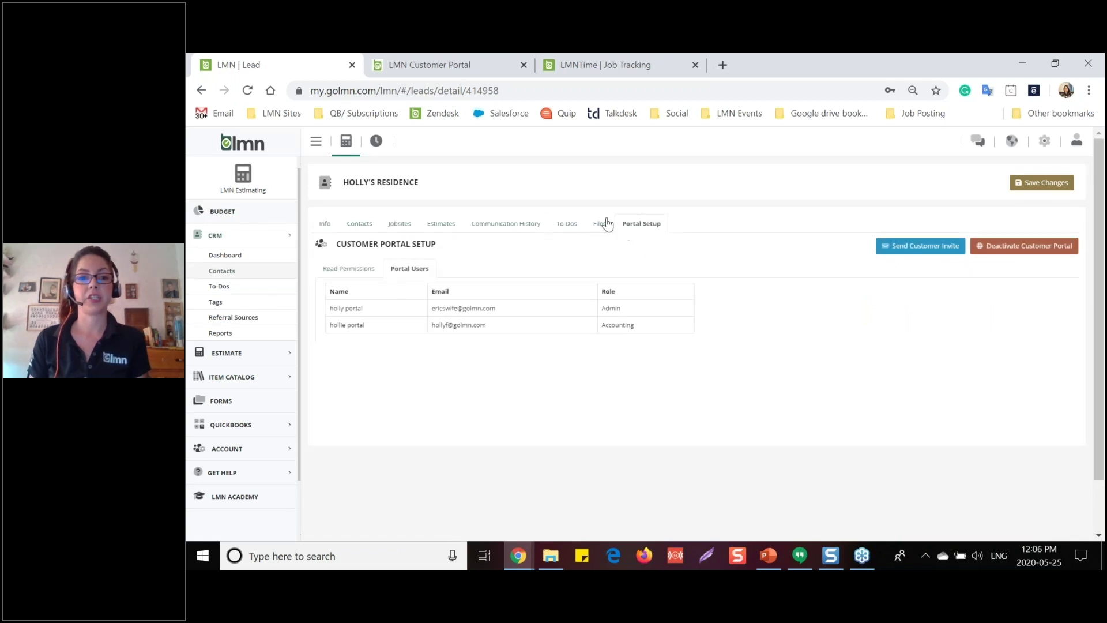
{"action": "left_click", "coordinate": [349, 268]}
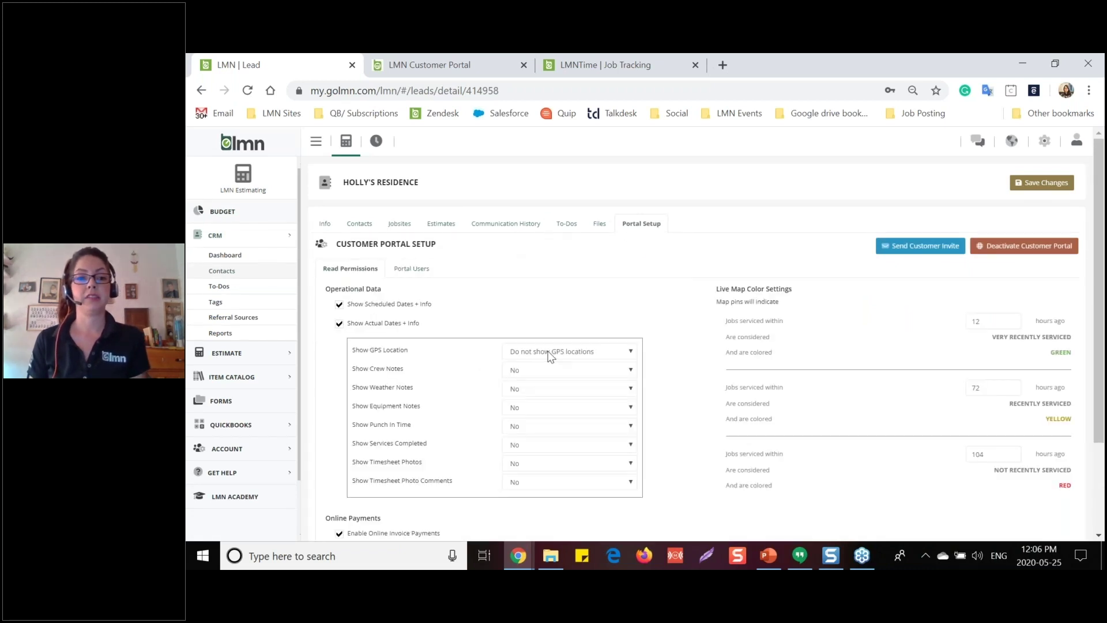
{"action": "scroll", "coordinate": [549, 354], "scroll_direction": "down", "scroll_amount": 1}
{"action": "left_click", "coordinate": [549, 282]}
{"action": "left_click", "coordinate": [540, 311]}
Set crew notes, weather notes, equipment notes and punch-in time to Yes.
{"action": "left_click", "coordinate": [542, 298]}
{"action": "left_click", "coordinate": [523, 312]}
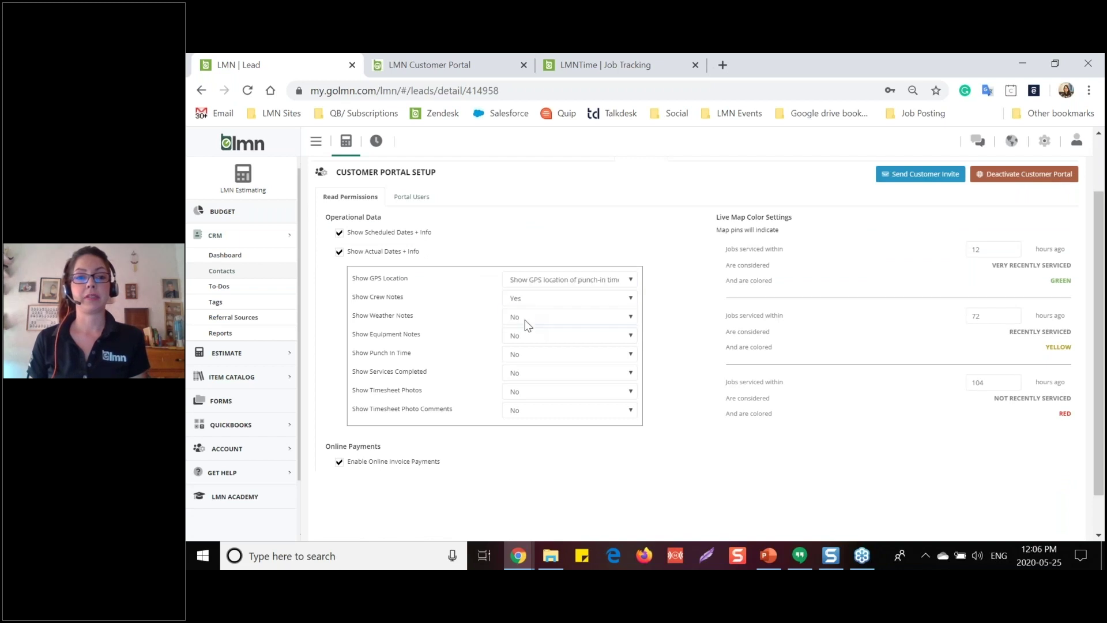
{"action": "left_click", "coordinate": [526, 319]}
{"action": "left_click", "coordinate": [524, 330]}
{"action": "left_click", "coordinate": [525, 335]}
{"action": "left_click", "coordinate": [522, 348]}
{"action": "left_click", "coordinate": [518, 357]}
{"action": "left_click", "coordinate": [522, 367]}
Set services completed, timesheet photos and photo comments to Yes, and save the changes.
{"action": "left_click", "coordinate": [524, 375]}
{"action": "left_click", "coordinate": [521, 387]}
{"action": "left_click", "coordinate": [524, 391]}
{"action": "left_click", "coordinate": [521, 404]}
{"action": "left_click", "coordinate": [527, 414]}
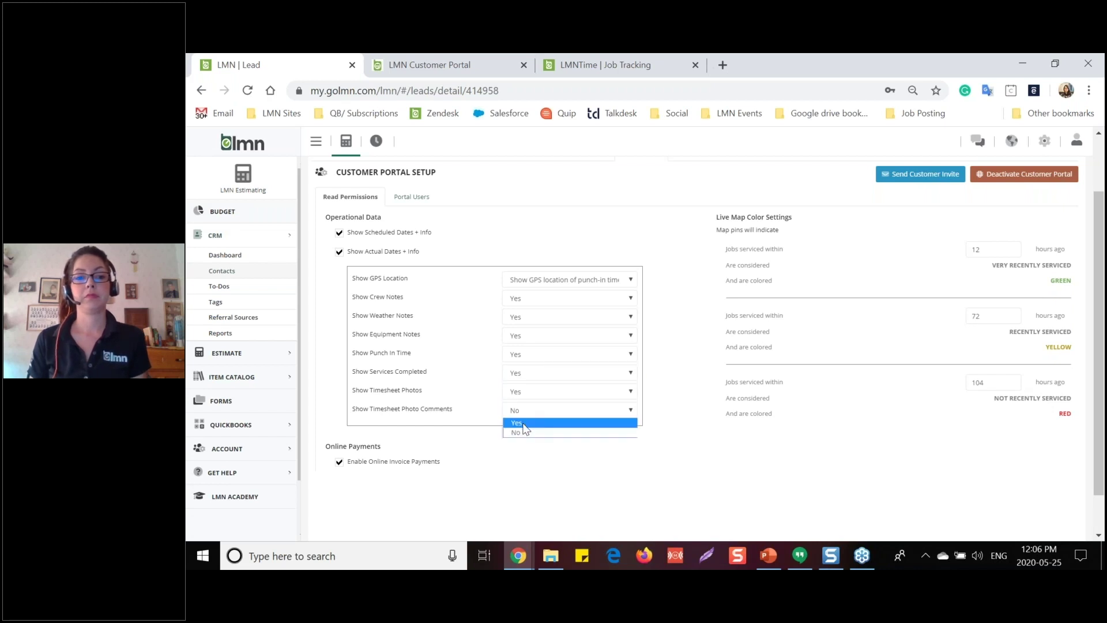
{"action": "left_click", "coordinate": [525, 425]}
{"action": "scroll", "coordinate": [803, 365], "scroll_direction": "up", "scroll_amount": 2}
{"action": "left_click", "coordinate": [1041, 180]}
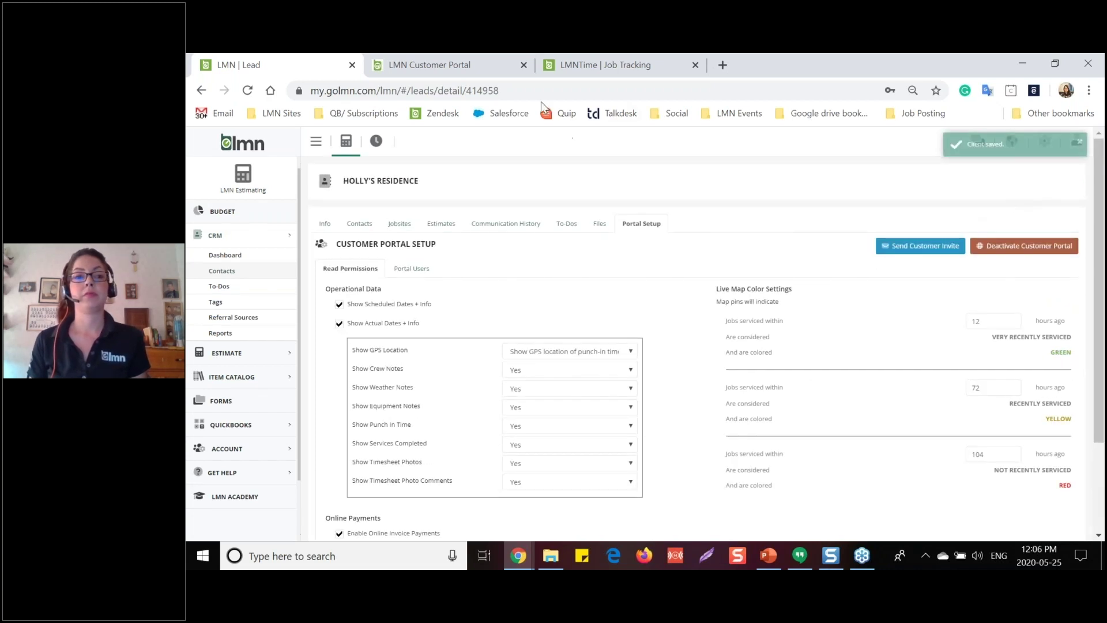
Reload the Customer Portal to apply the new permissions and show its Dashboard of recent visits.
{"action": "left_click", "coordinate": [429, 68]}
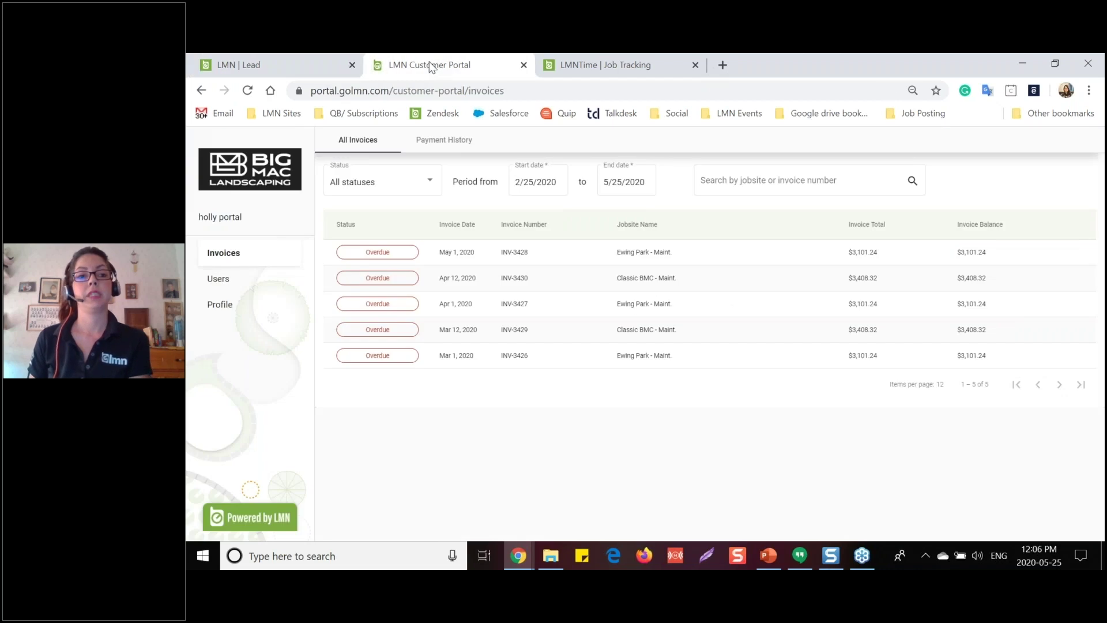
{"action": "left_click", "coordinate": [536, 94]}
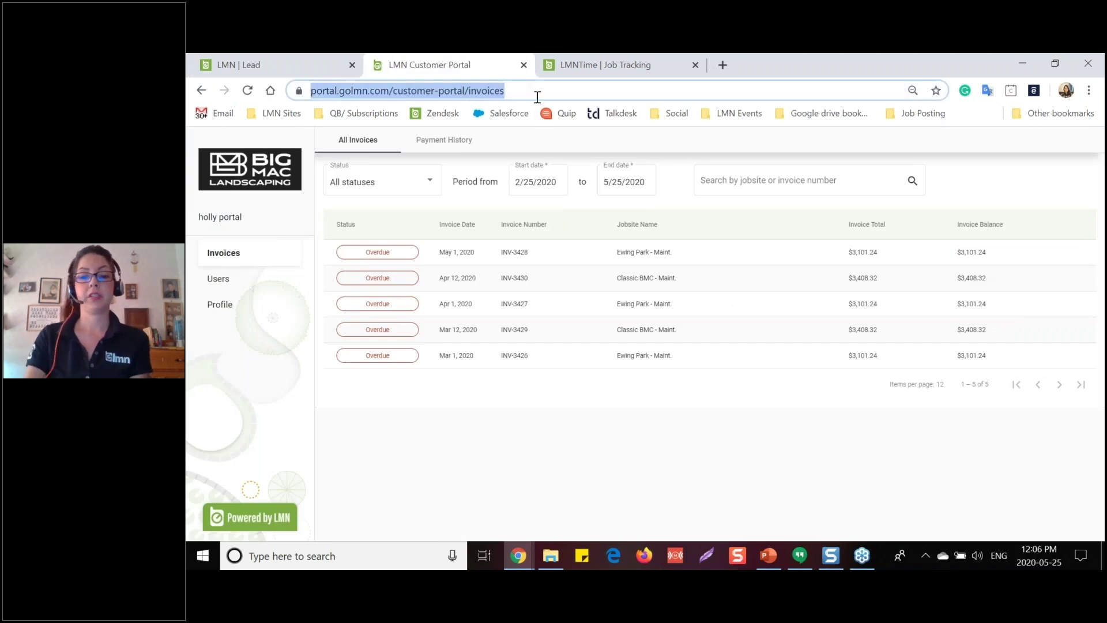
{"action": "key", "text": "Return"}
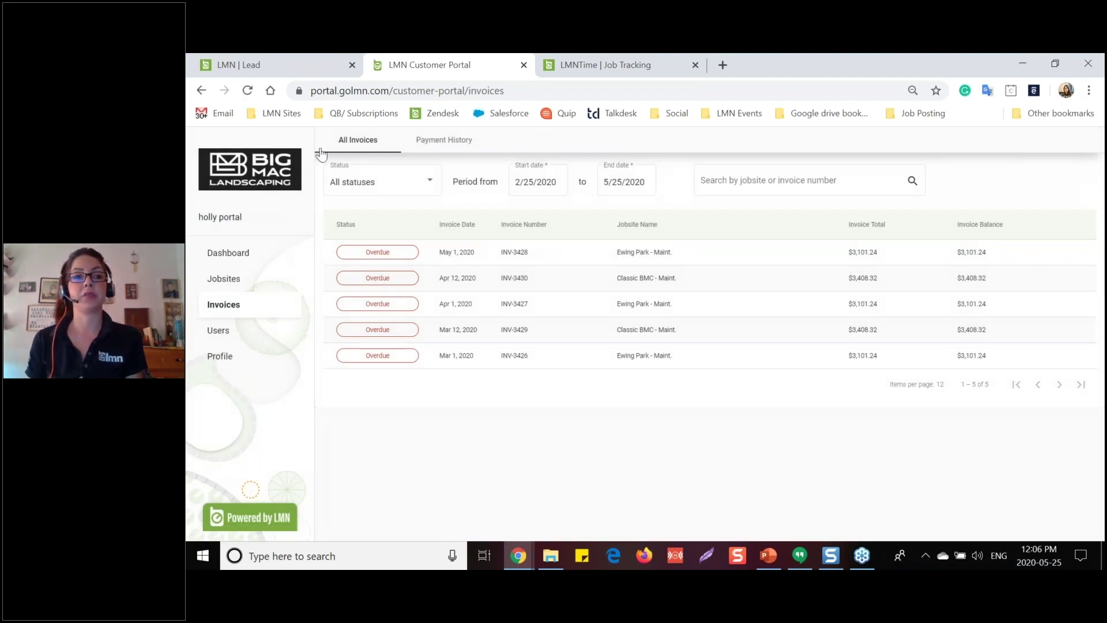
{"action": "left_click", "coordinate": [238, 184]}
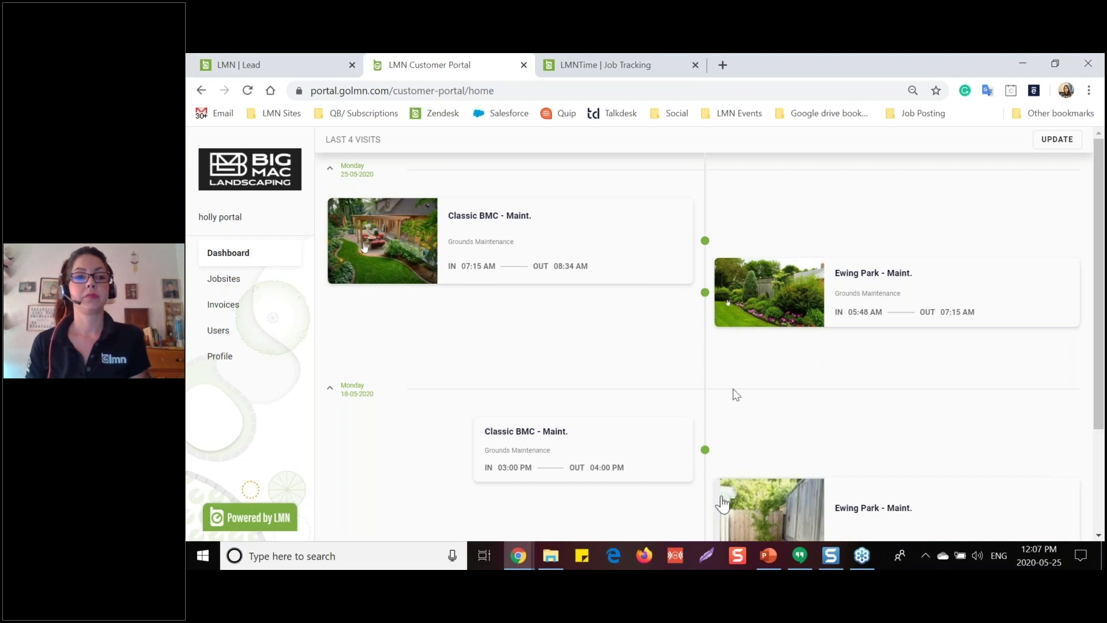
On the Jobsites map, check the Ewing Park and Classic BMC markers and review Classic BMC's latest visit.
{"action": "left_click", "coordinate": [224, 279]}
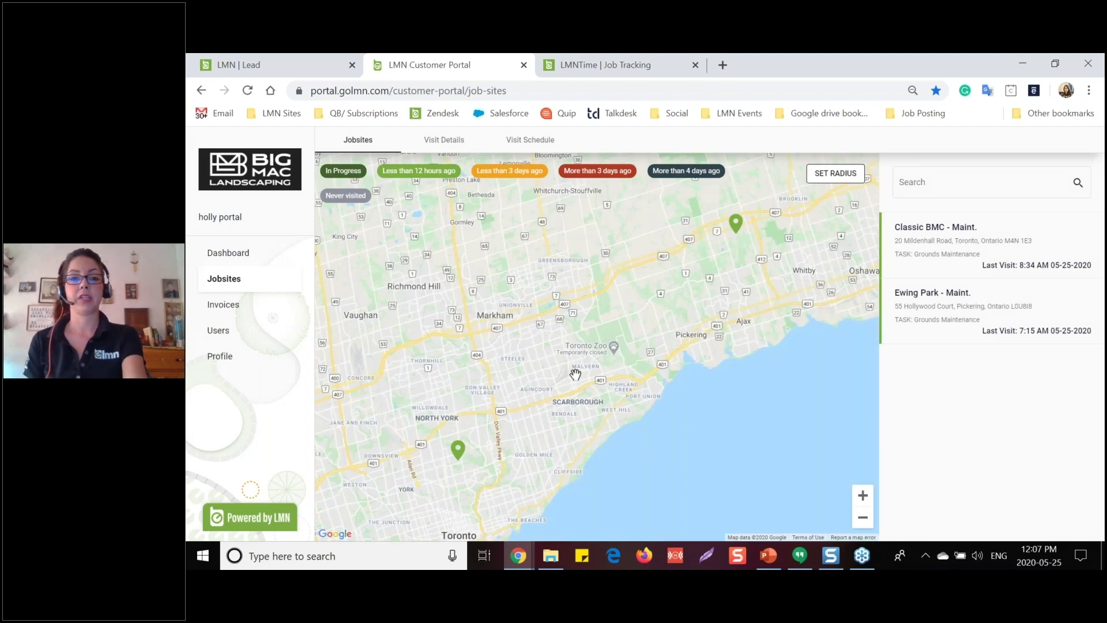
{"action": "scroll", "coordinate": [576, 374], "scroll_direction": "down", "scroll_amount": 1}
{"action": "scroll", "coordinate": [576, 374], "scroll_direction": "down", "scroll_amount": 1}
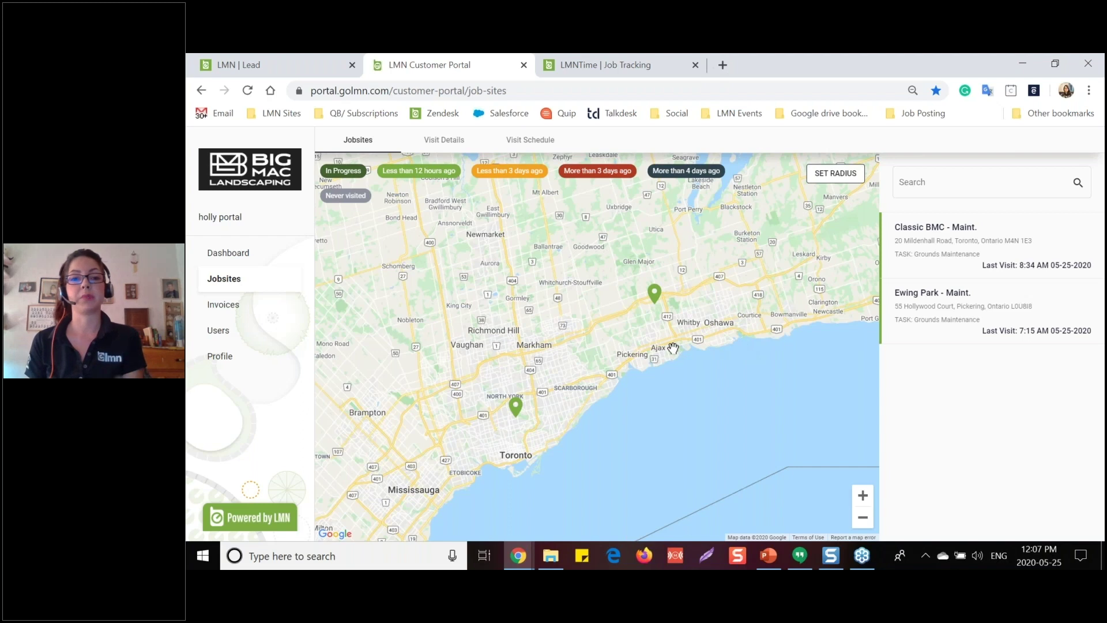
{"action": "left_click", "coordinate": [653, 293]}
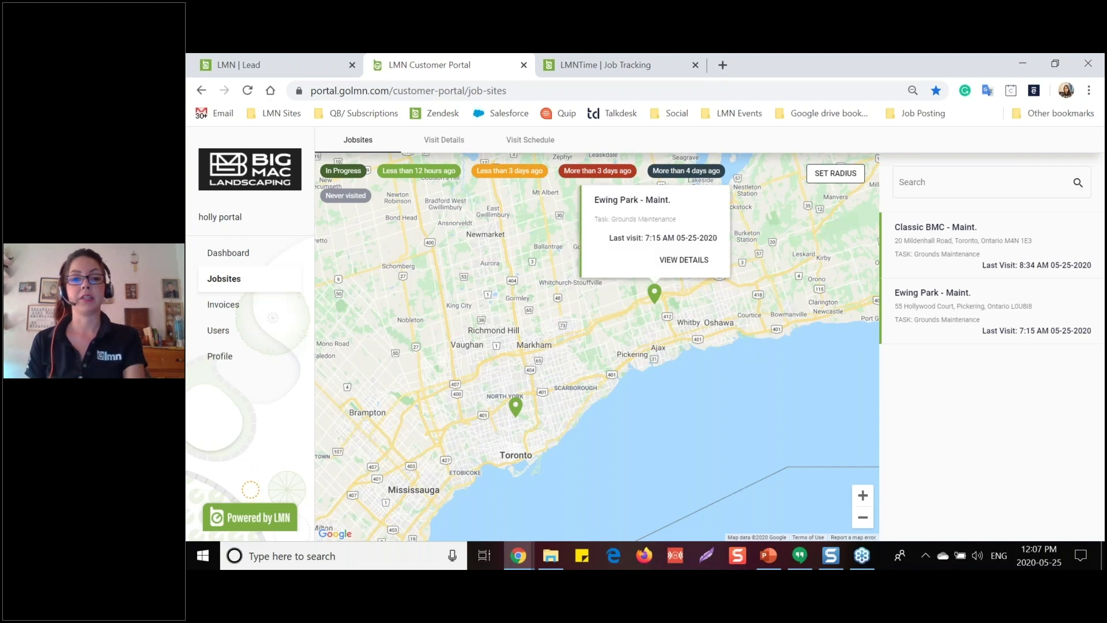
{"action": "left_click", "coordinate": [515, 408]}
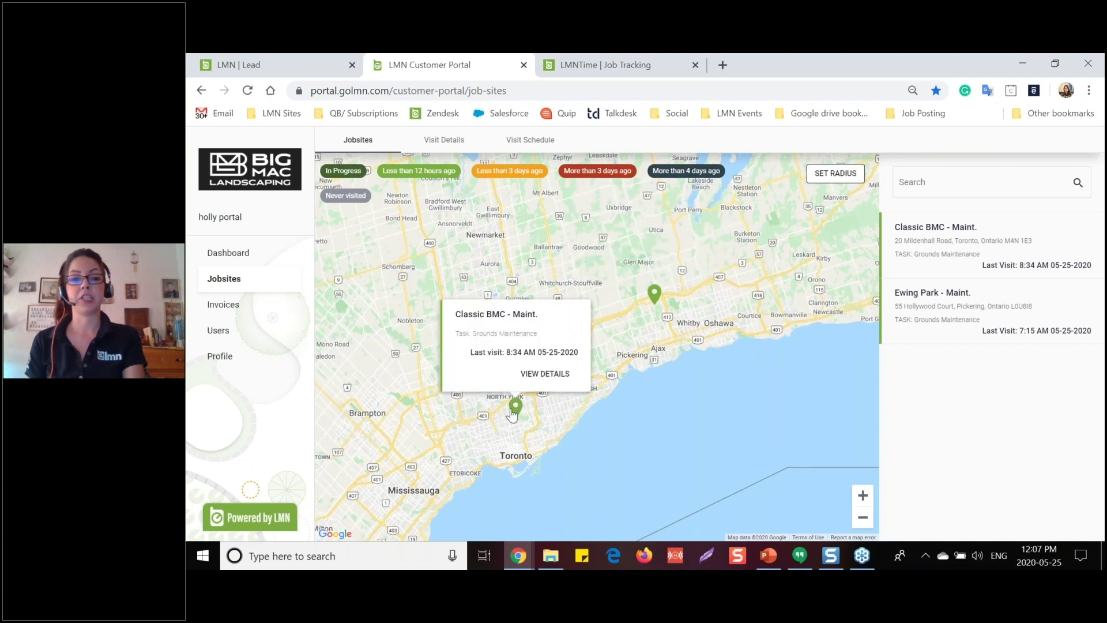
{"action": "left_click", "coordinate": [654, 294]}
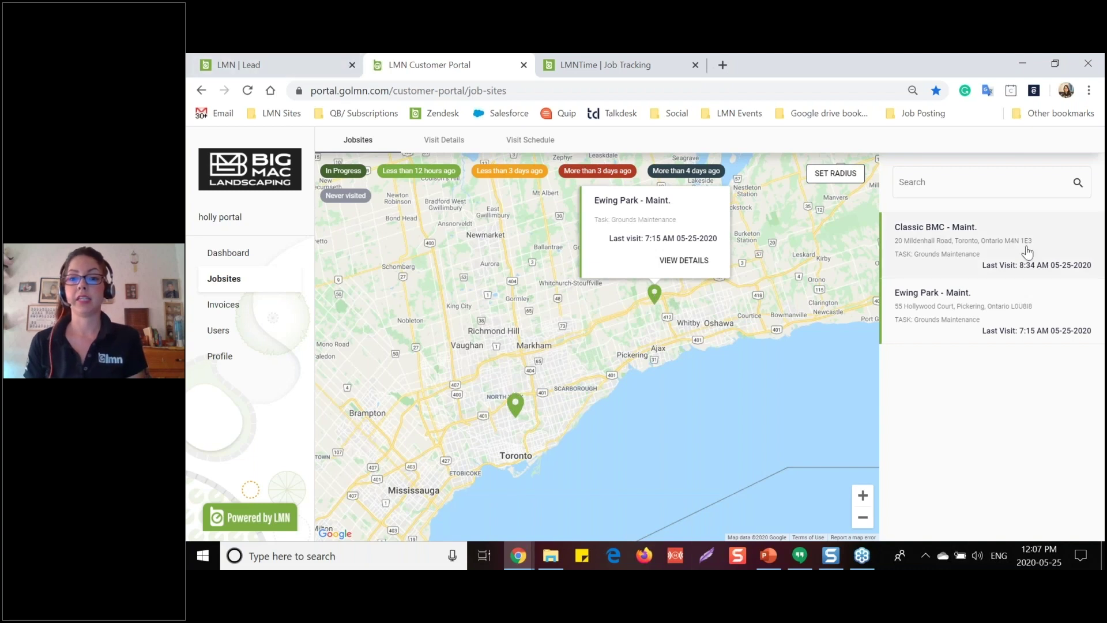
{"action": "left_click", "coordinate": [924, 234]}
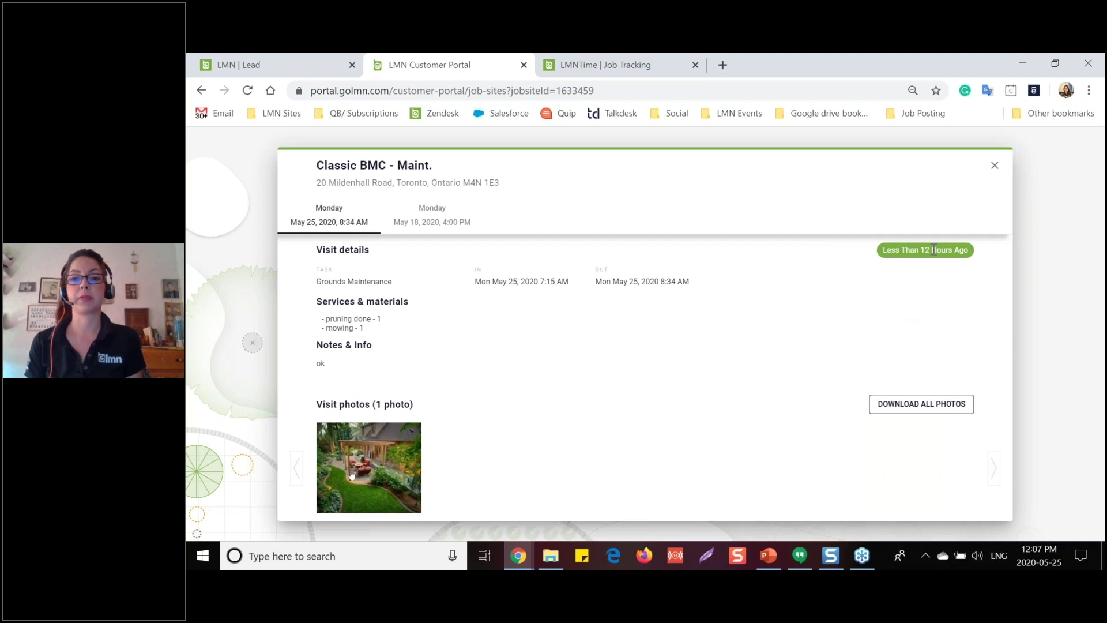
{"action": "left_click", "coordinate": [995, 169]}
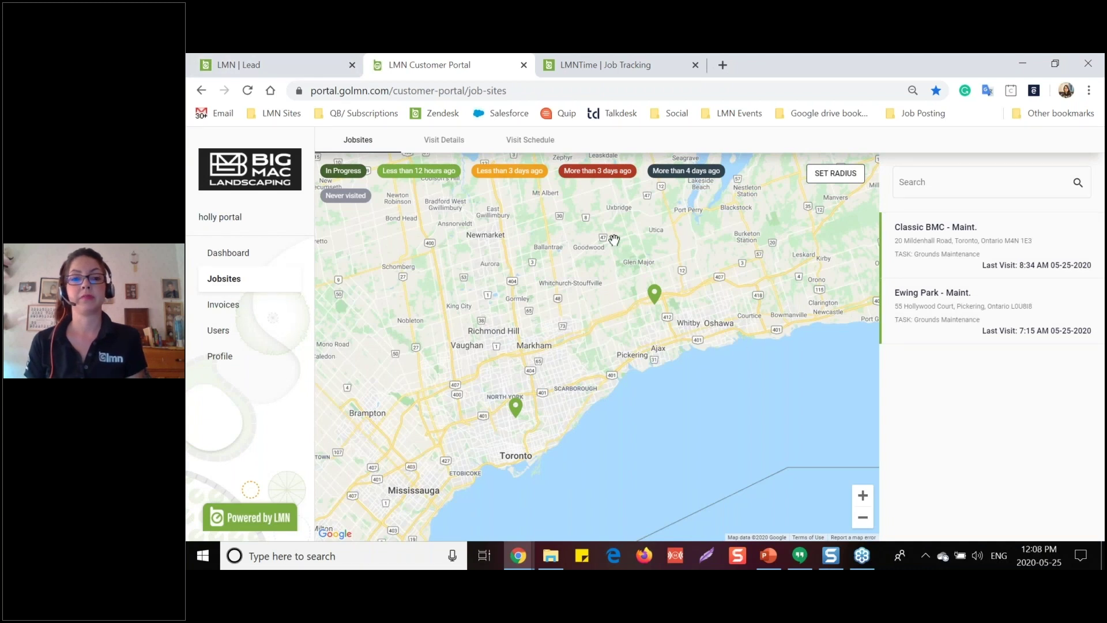
From Invoices, open Ewing Park invoice INV-3428, inspect its line description, and close it.
{"action": "left_click", "coordinate": [228, 307]}
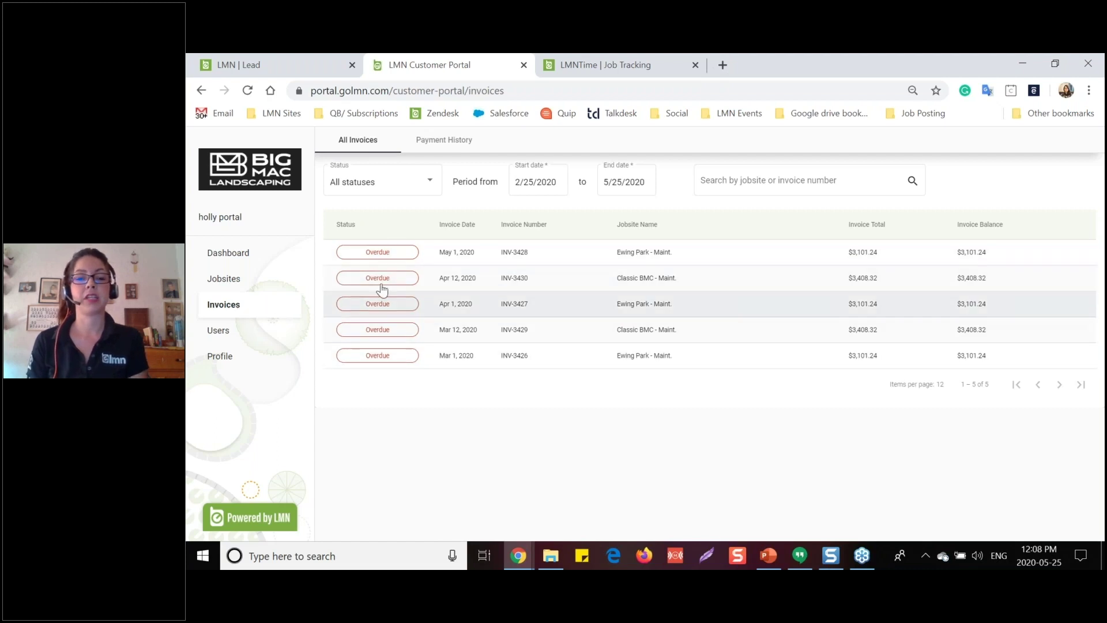
{"action": "left_click", "coordinate": [635, 252]}
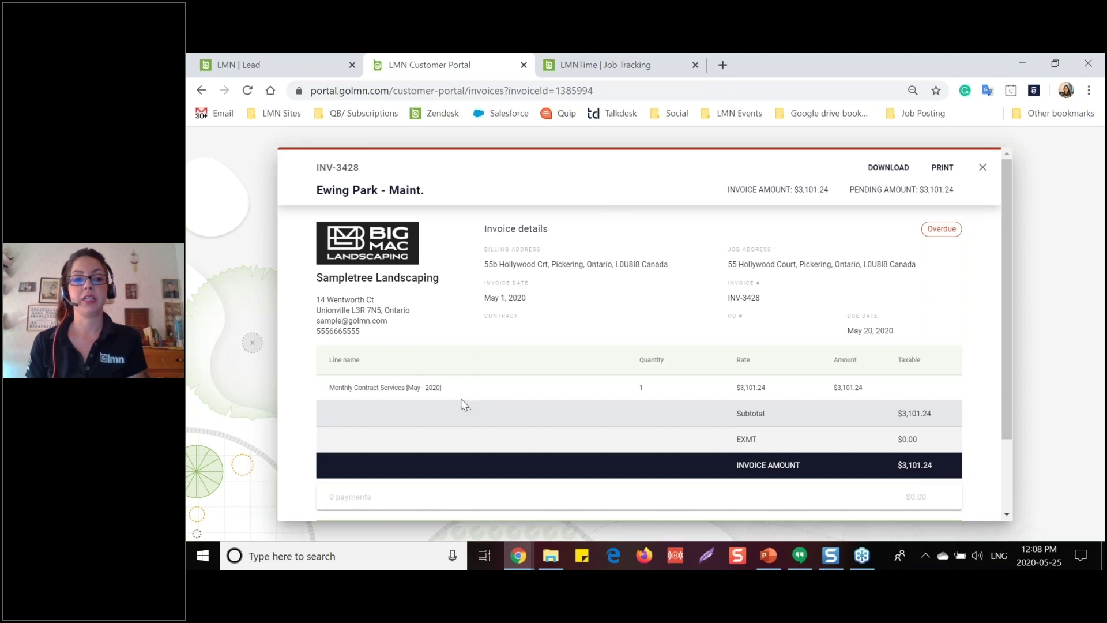
{"action": "left_click_drag", "start_coordinate": [458, 390], "coordinate": [327, 391]}
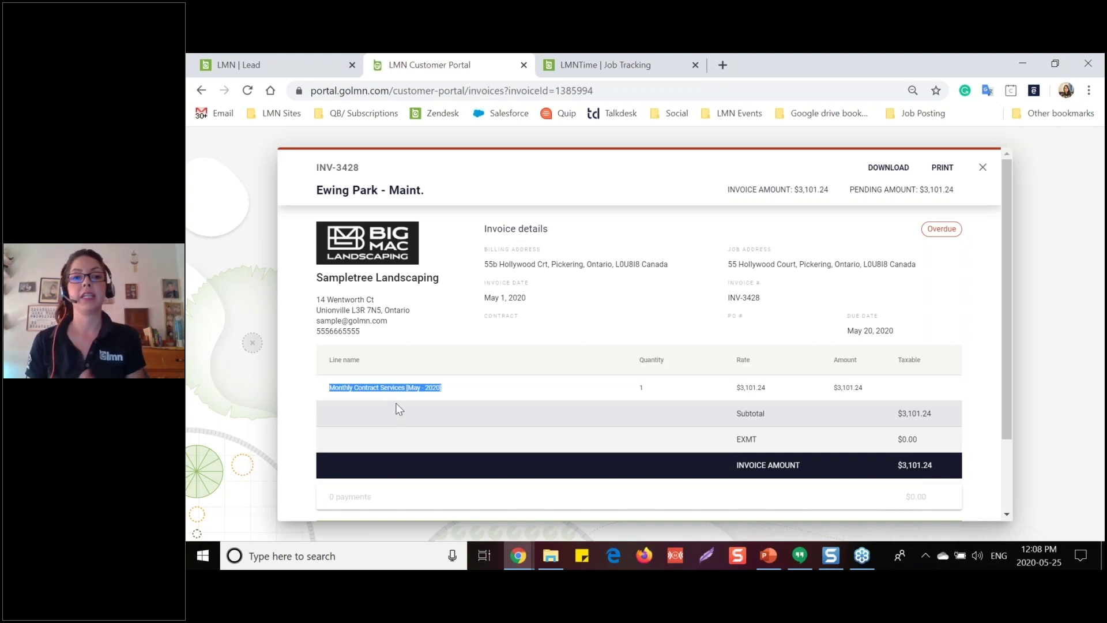
{"action": "left_click", "coordinate": [1037, 285]}
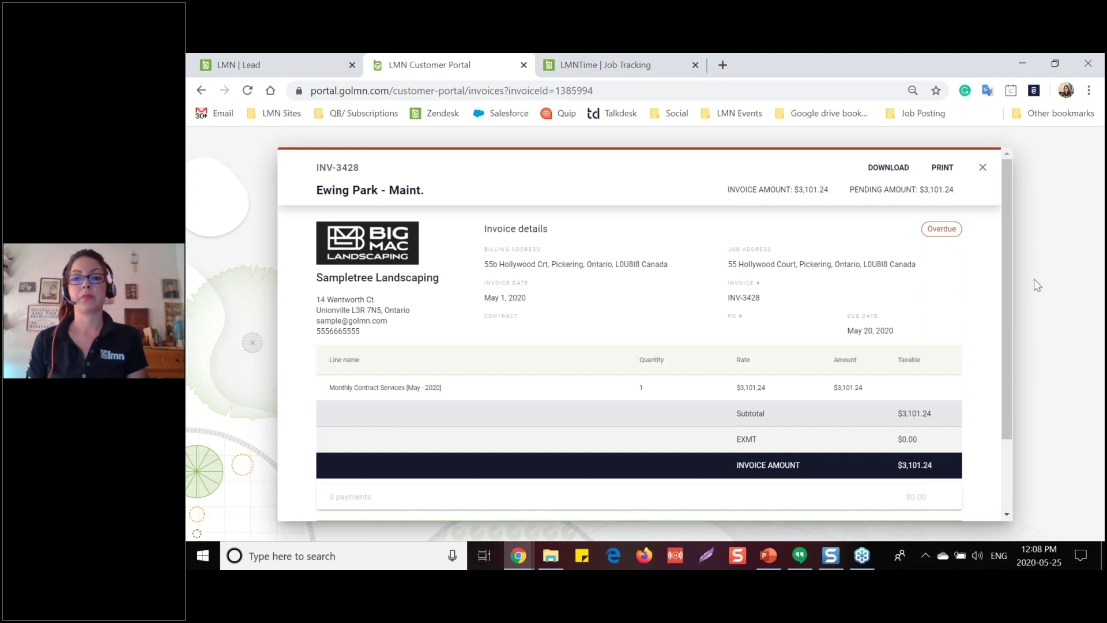
{"action": "left_click", "coordinate": [981, 169]}
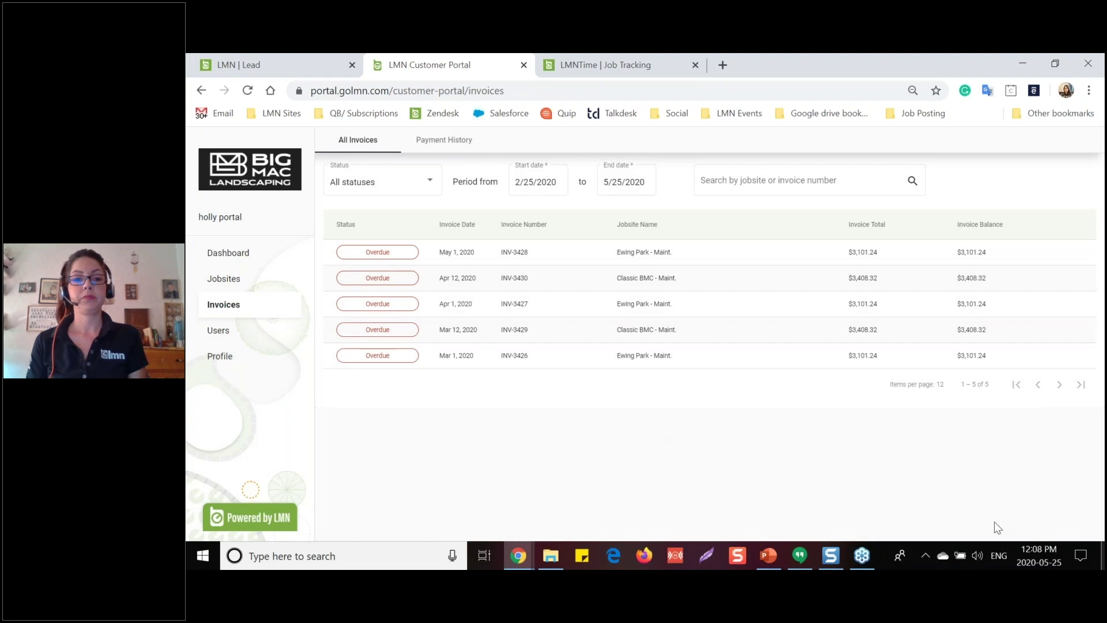
Review the portal Users list, view the +USER Create User form, then go to Profile.
{"action": "left_click", "coordinate": [224, 334]}
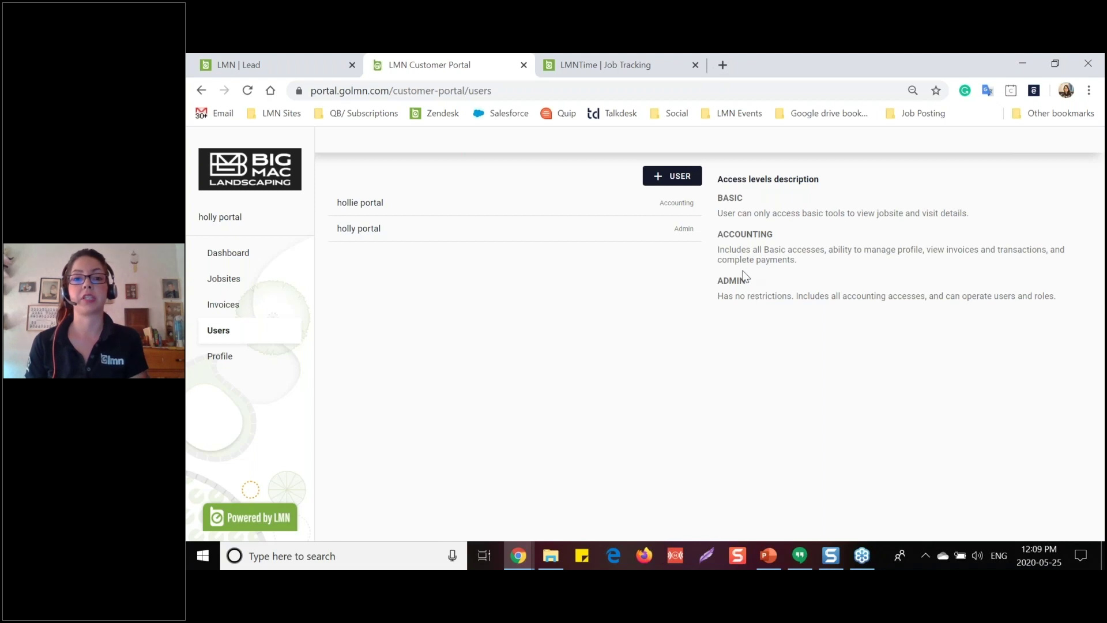
{"action": "left_click", "coordinate": [645, 178]}
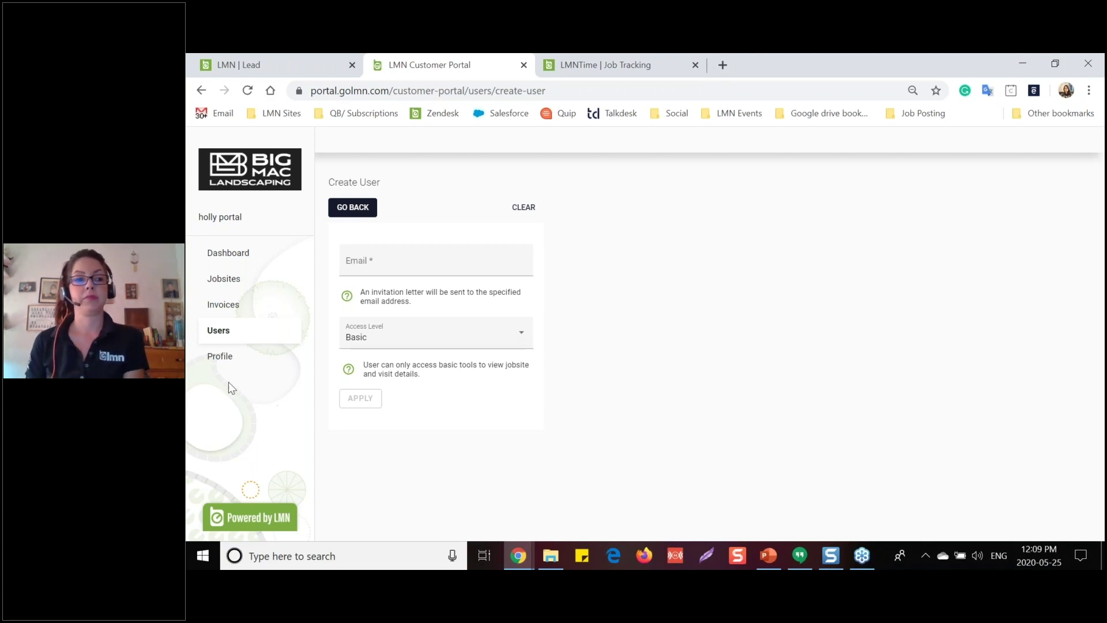
{"action": "left_click", "coordinate": [232, 358]}
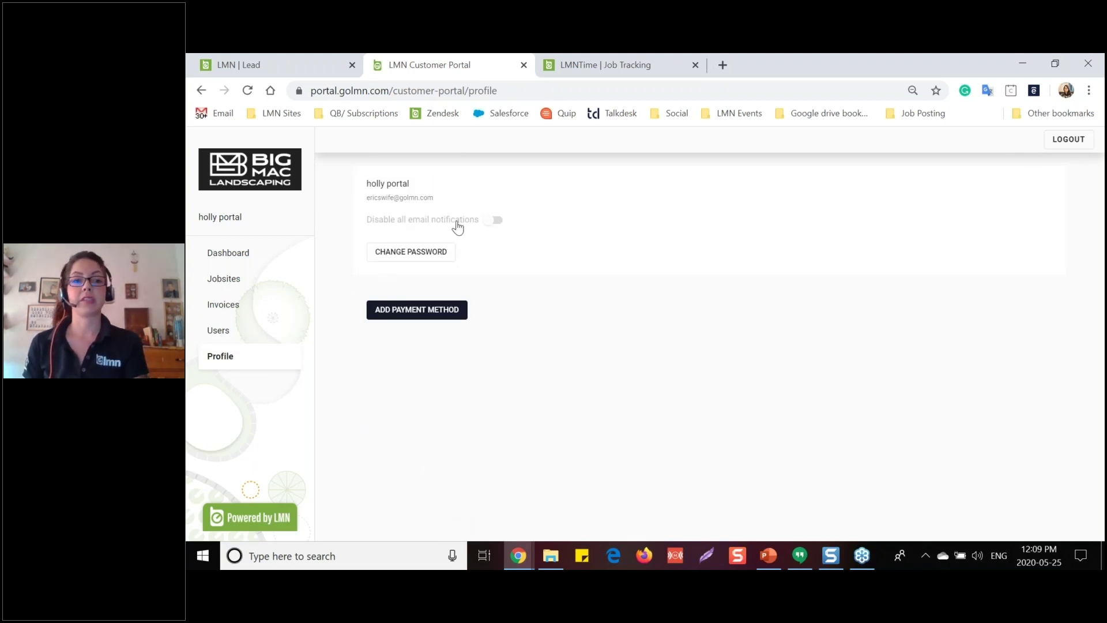
Click the 'Disable all email notifications' toggle on the portal user's Profile page.
{"action": "left_click", "coordinate": [493, 220]}
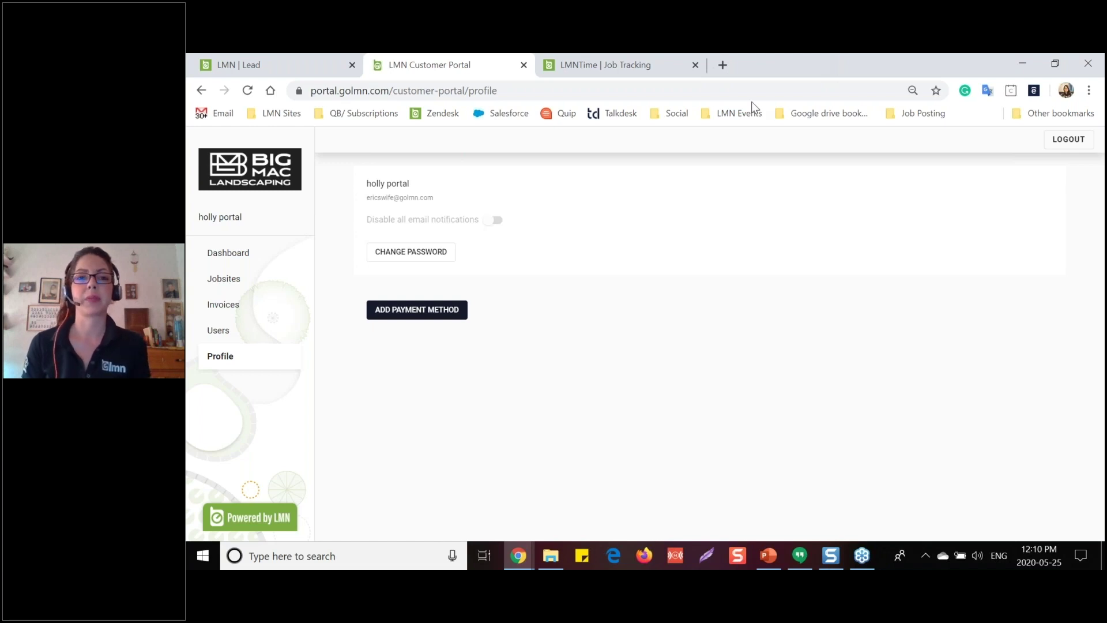
Show All Maint jobs on LMN Time's Job Tracking live map, colour-coded by elapsed hours.
{"action": "left_click", "coordinate": [611, 61]}
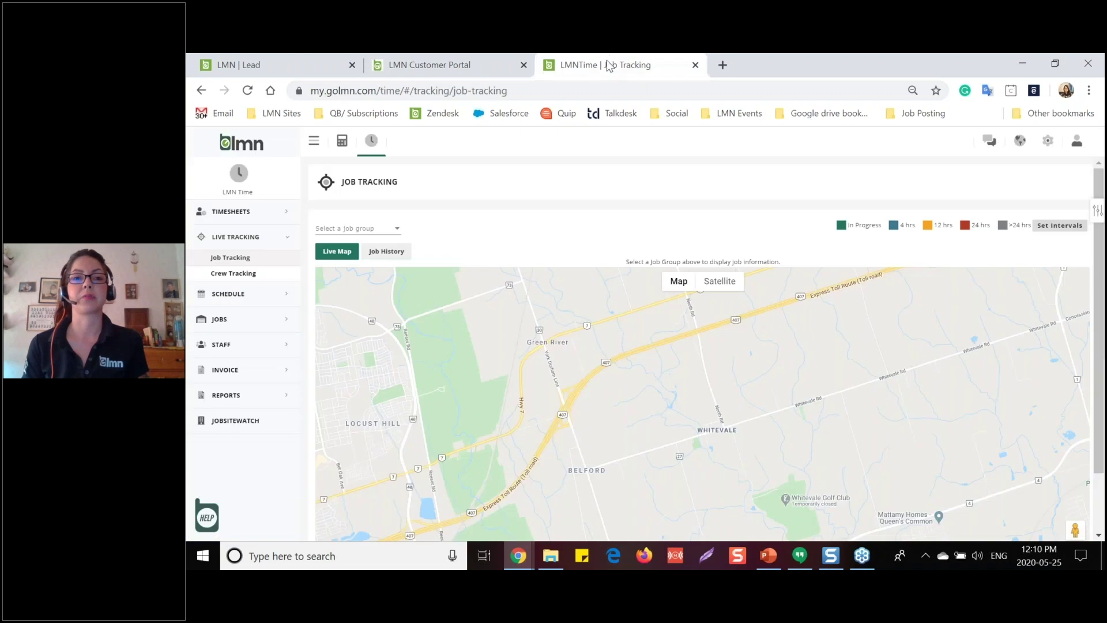
{"action": "left_click", "coordinate": [350, 231]}
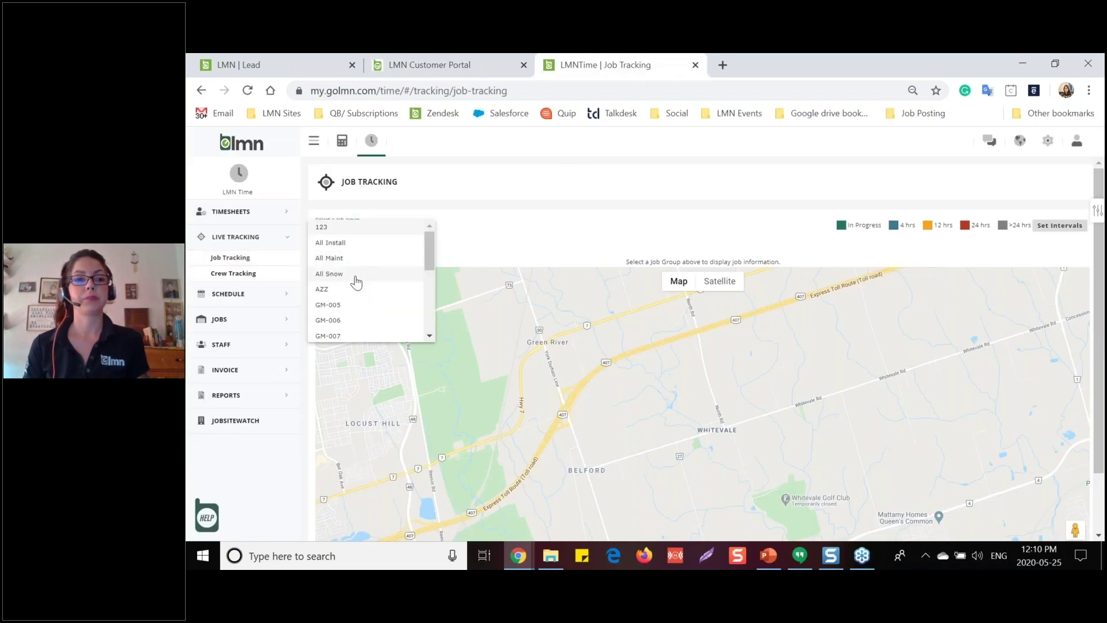
{"action": "left_click", "coordinate": [346, 254]}
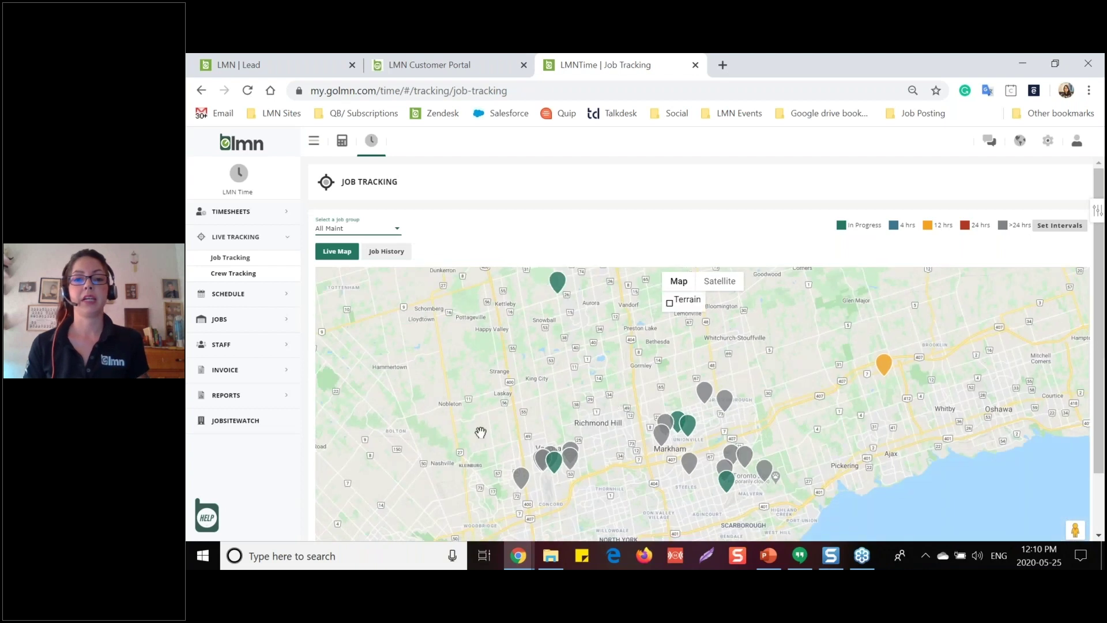
{"action": "mouse_move", "coordinate": [689, 464]}
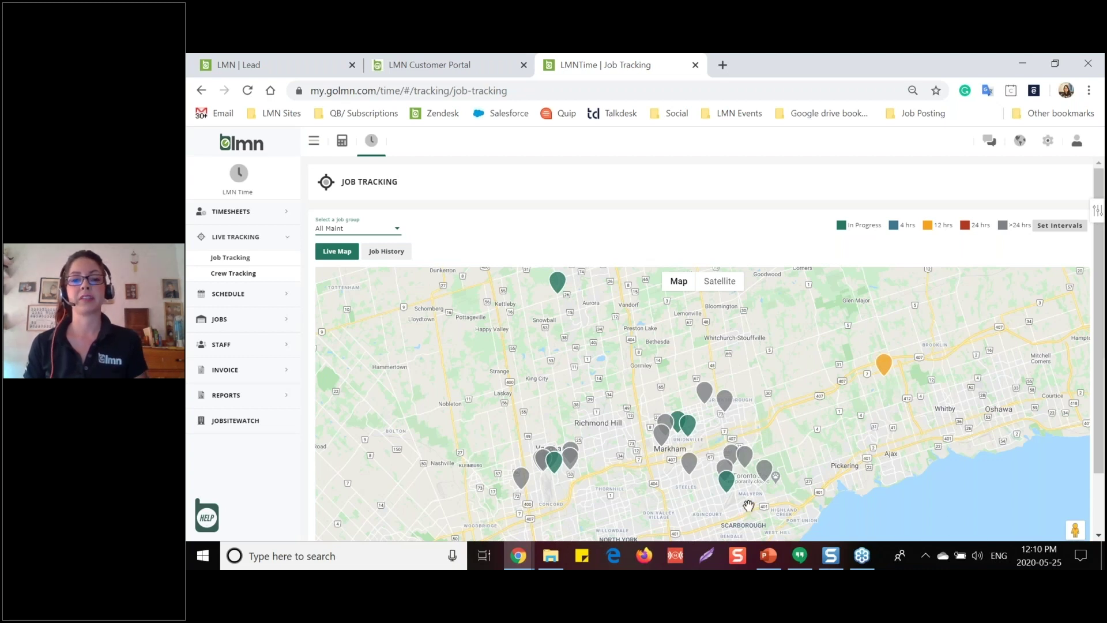
{"action": "mouse_move", "coordinate": [751, 470]}
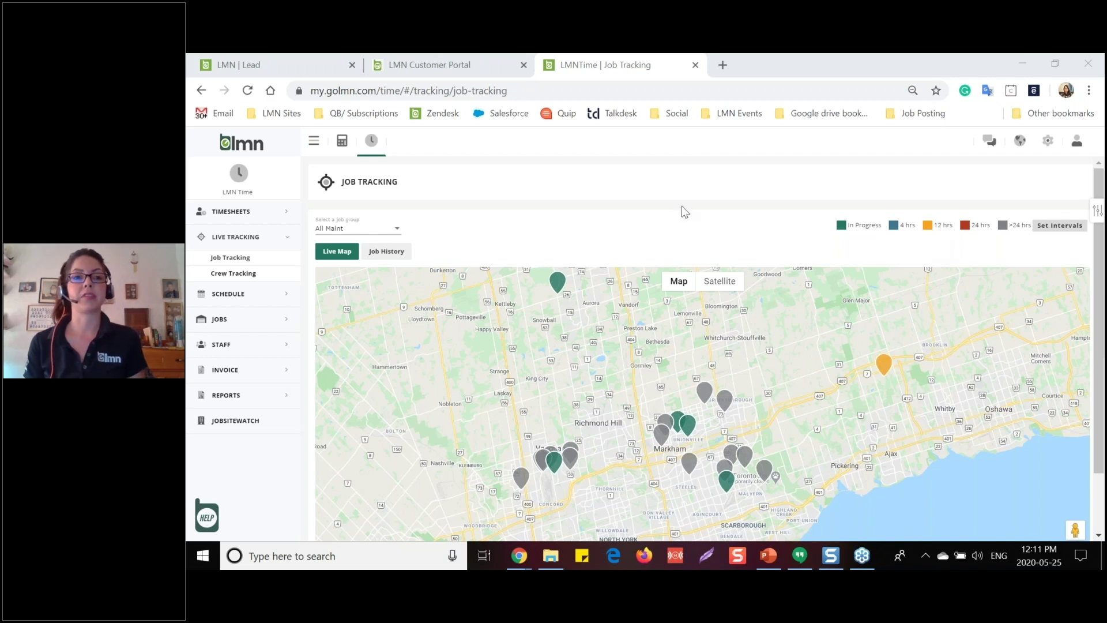
Filter the CRM Contacts list by Portal, leaving the 8 contacts with portal access.
{"action": "left_click", "coordinate": [273, 58]}
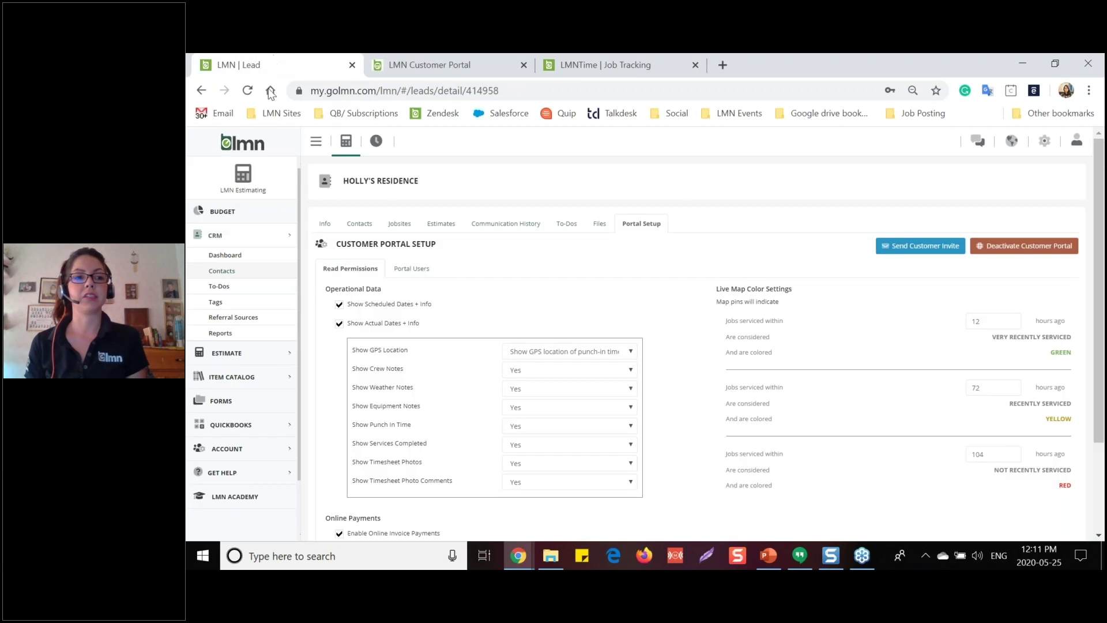
{"action": "left_click", "coordinate": [218, 236]}
{"action": "left_click", "coordinate": [227, 237]}
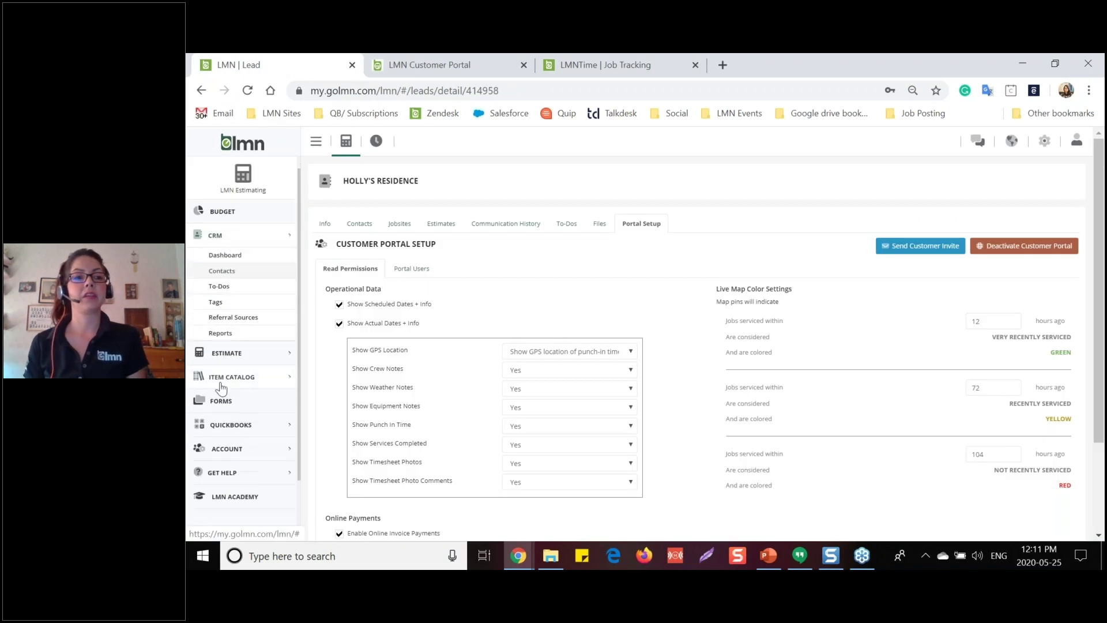
{"action": "left_click", "coordinate": [218, 272]}
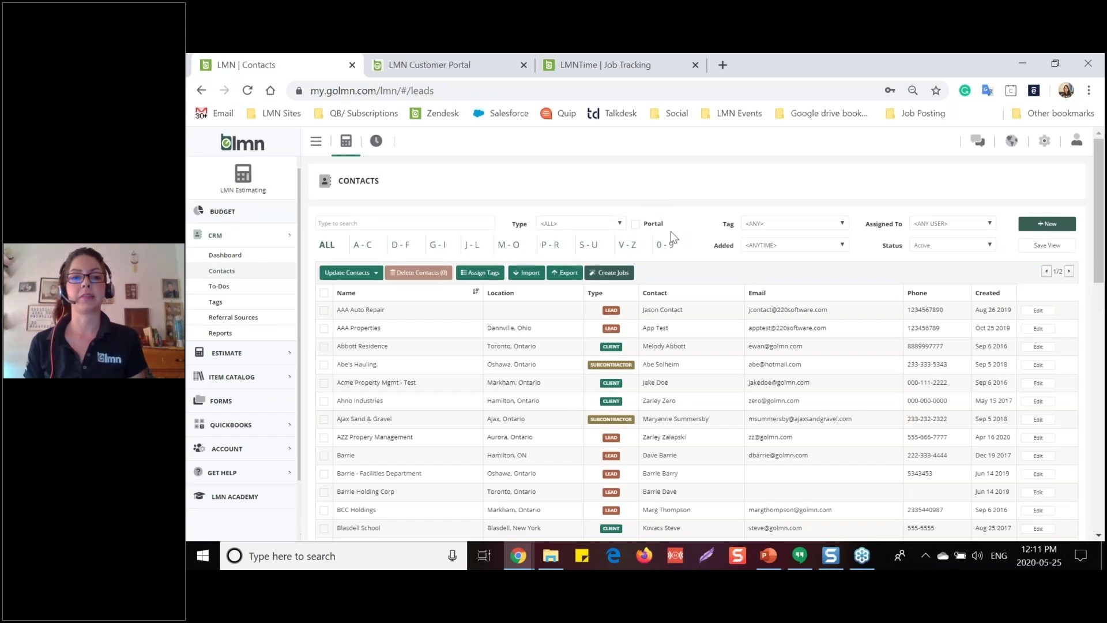
{"action": "left_click", "coordinate": [636, 226]}
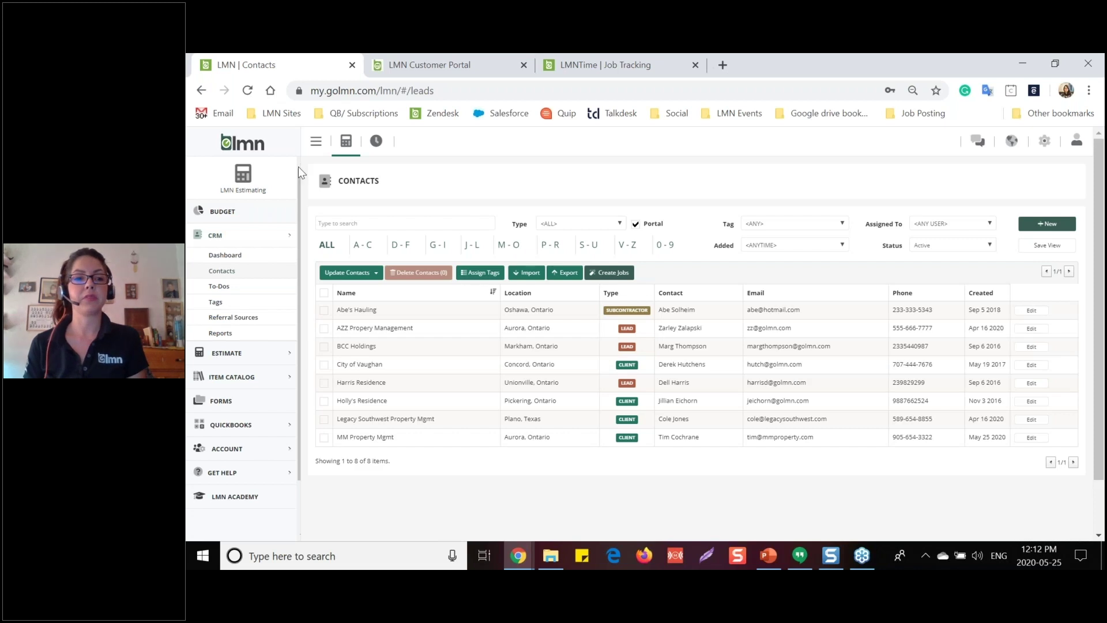
Untick Show Scheduled Dates and Show Actual Dates in the Pickering client's Portal Setup and save.
{"action": "left_click", "coordinate": [367, 400]}
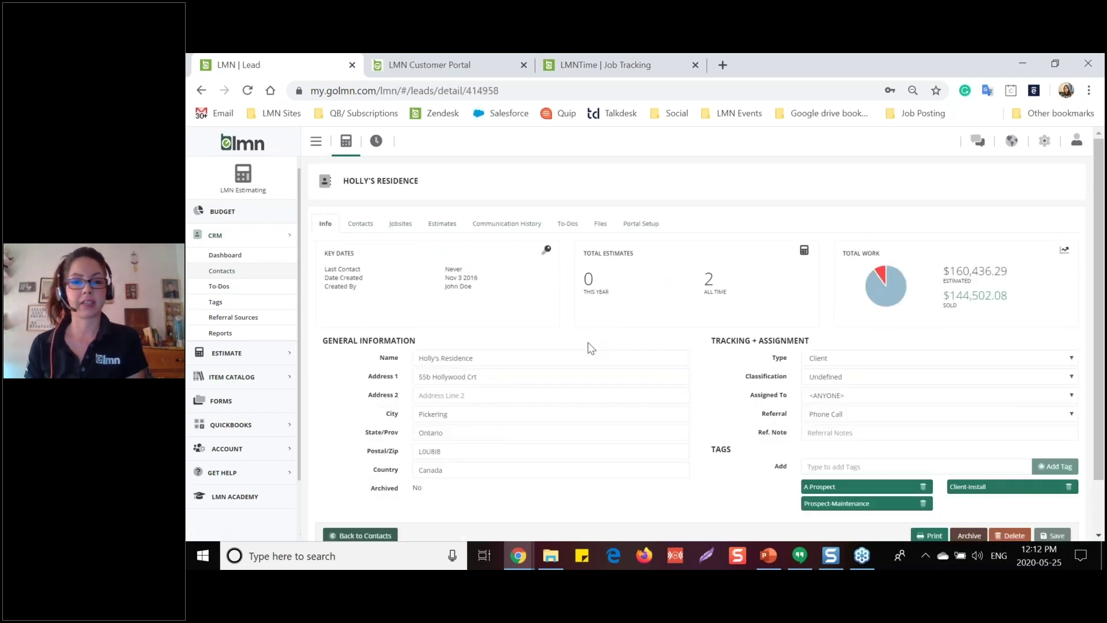
{"action": "left_click", "coordinate": [634, 226]}
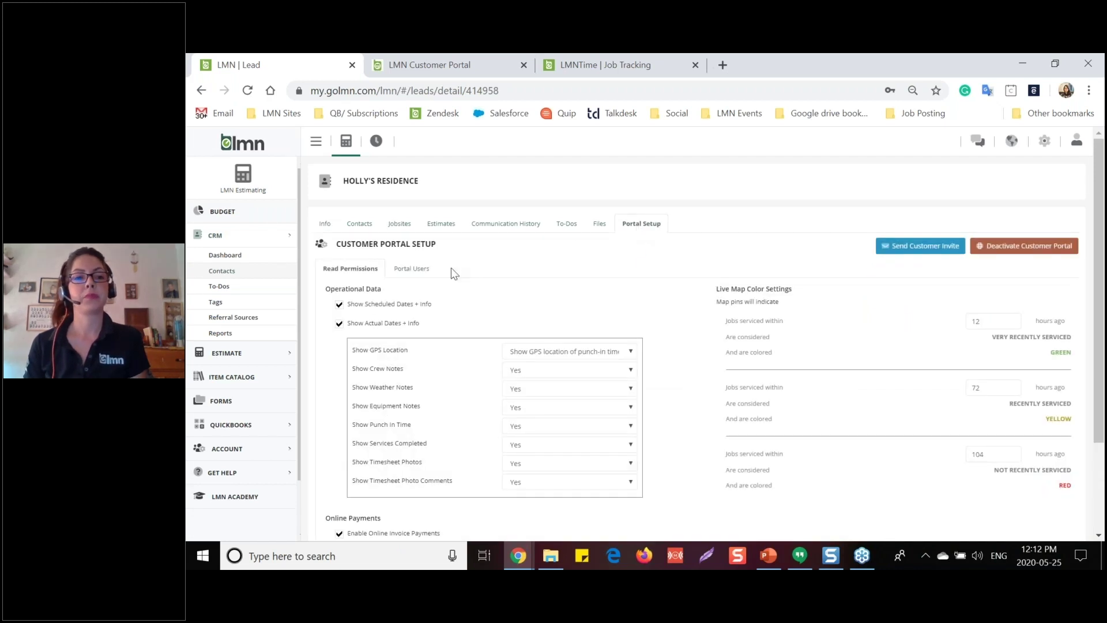
{"action": "left_click", "coordinate": [340, 305]}
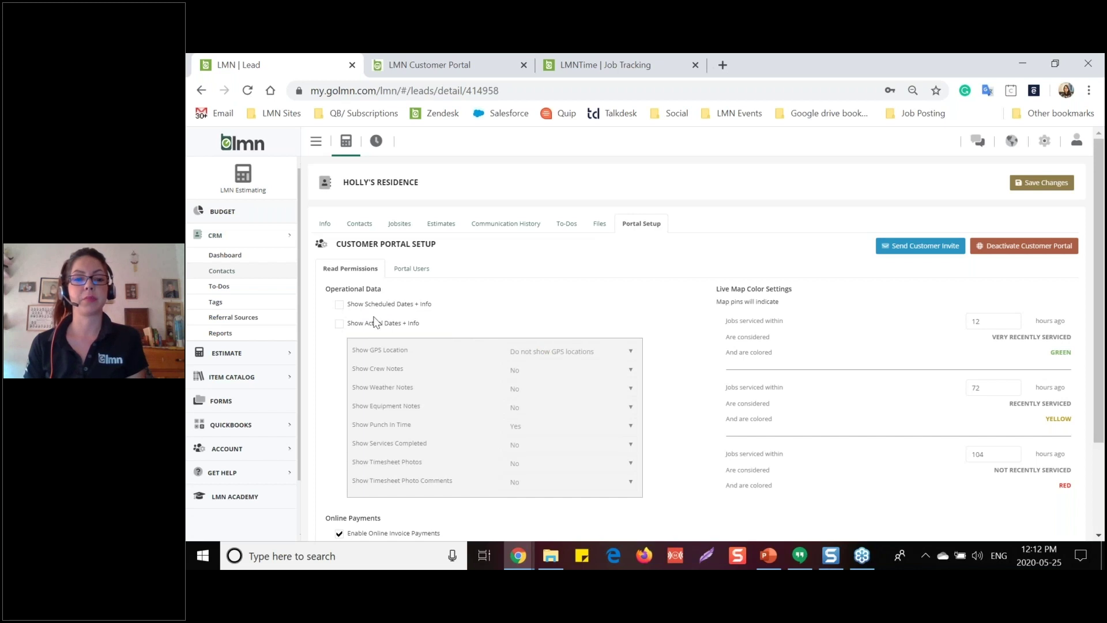
{"action": "scroll", "coordinate": [366, 381], "scroll_direction": "down", "scroll_amount": 2}
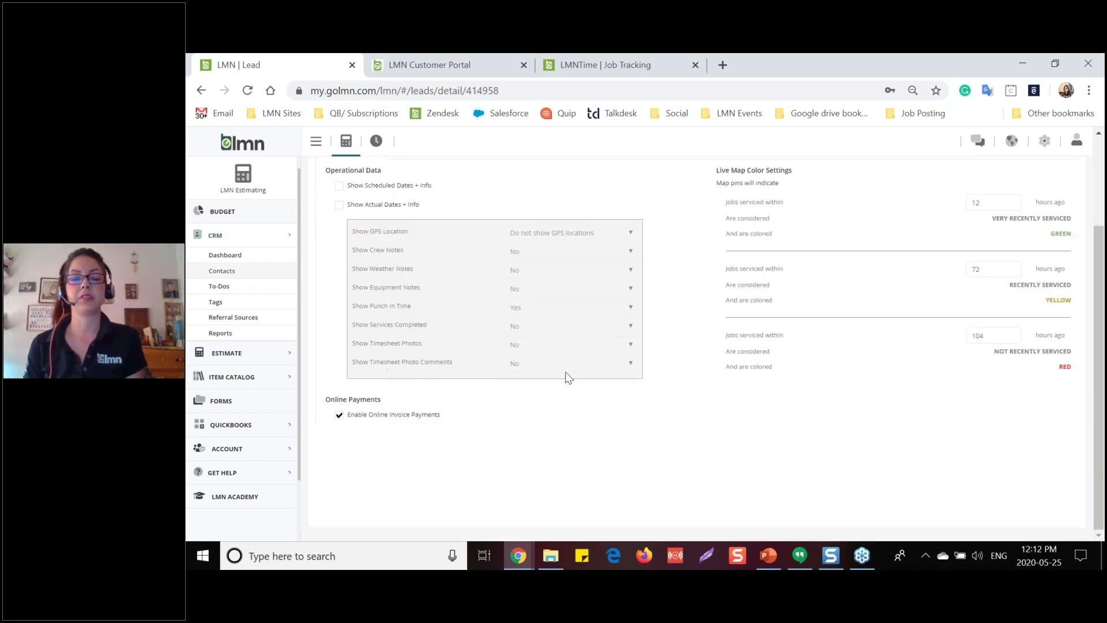
{"action": "scroll", "coordinate": [566, 376], "scroll_direction": "up", "scroll_amount": 2}
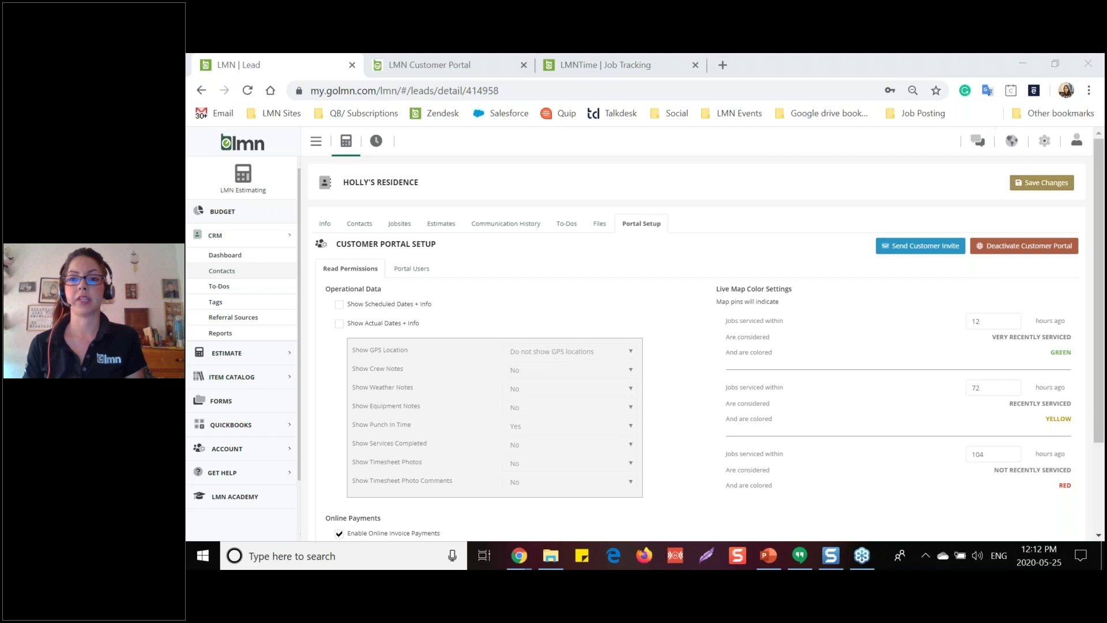
{"action": "left_click", "coordinate": [1032, 184]}
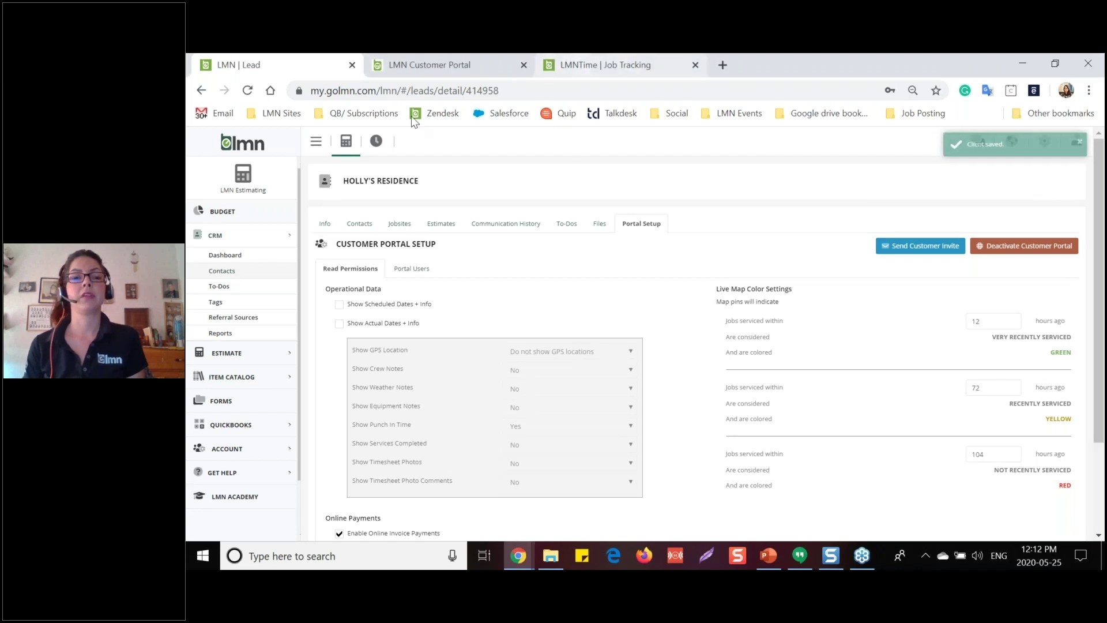
Reload the customer portal so it offers only Invoices, Users and Profile.
{"action": "left_click", "coordinate": [440, 57]}
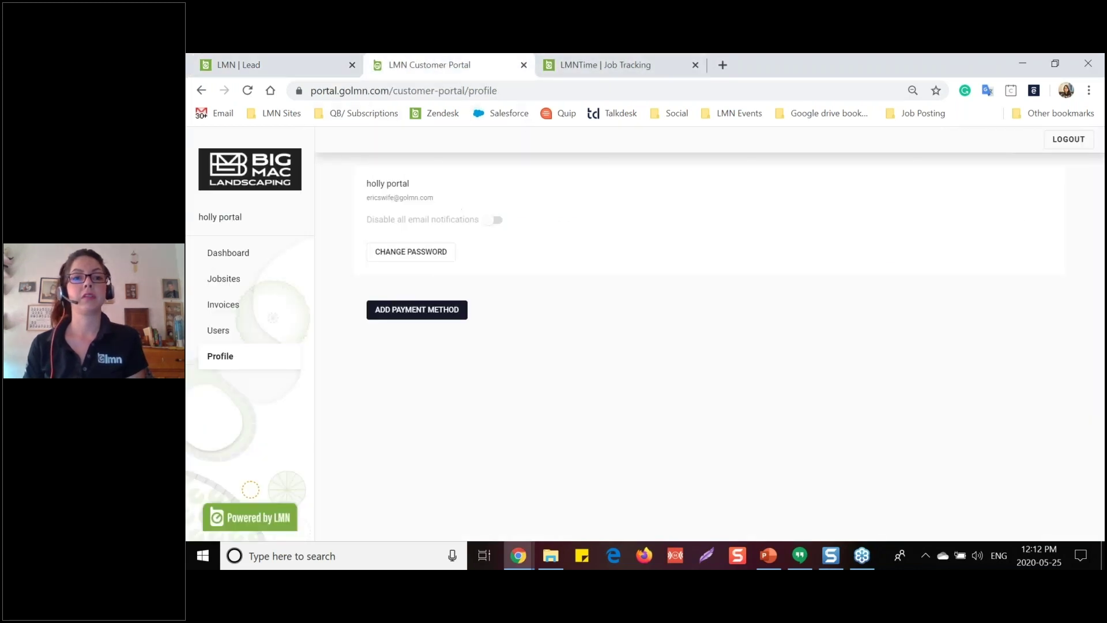
{"action": "left_click", "coordinate": [509, 89]}
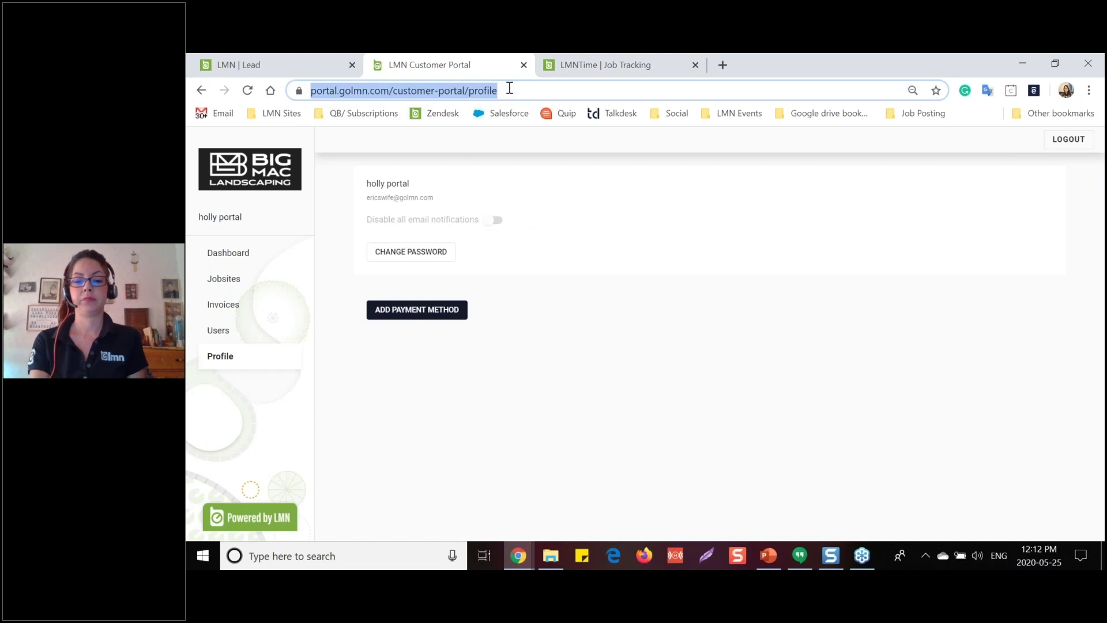
{"action": "key", "text": "Return"}
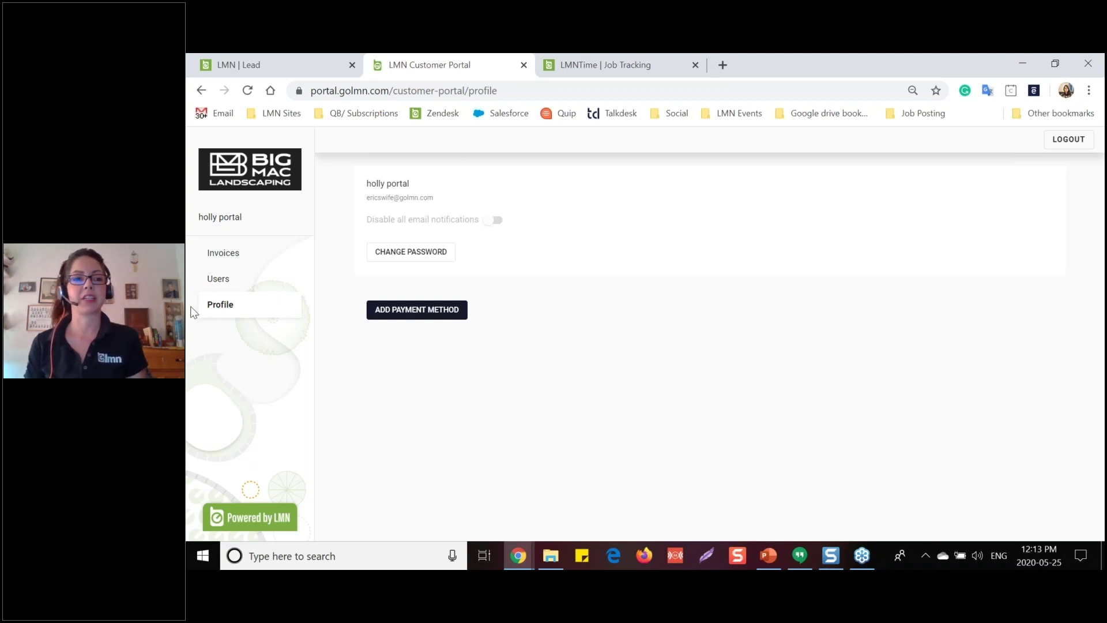
Open the portal's Invoices page listing five overdue invoices from 2/25/2020 to 5/25/2020.
{"action": "left_click", "coordinate": [233, 255]}
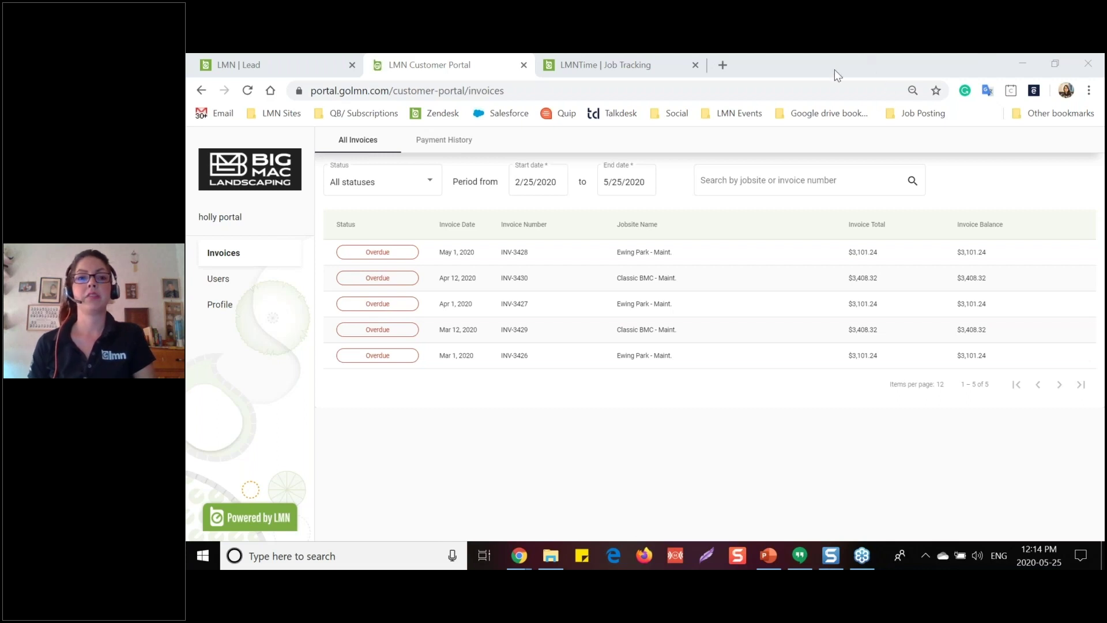
Open Company Information from the Settings gear menu in LMN Time.
{"action": "left_click", "coordinate": [580, 64]}
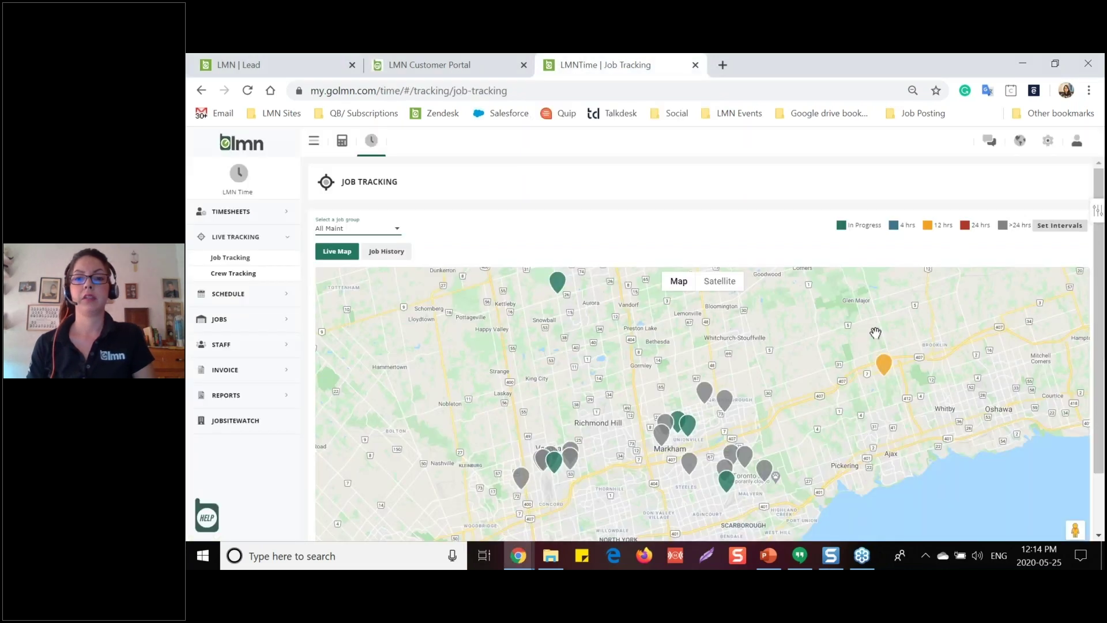
{"action": "left_click", "coordinate": [1051, 142]}
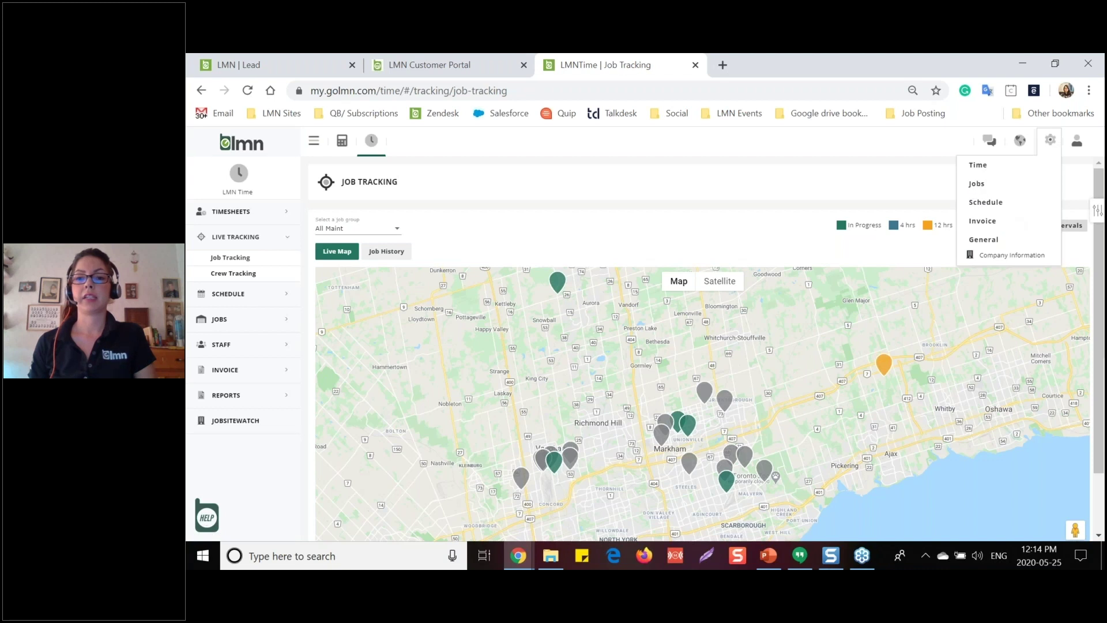
{"action": "left_click", "coordinate": [993, 255]}
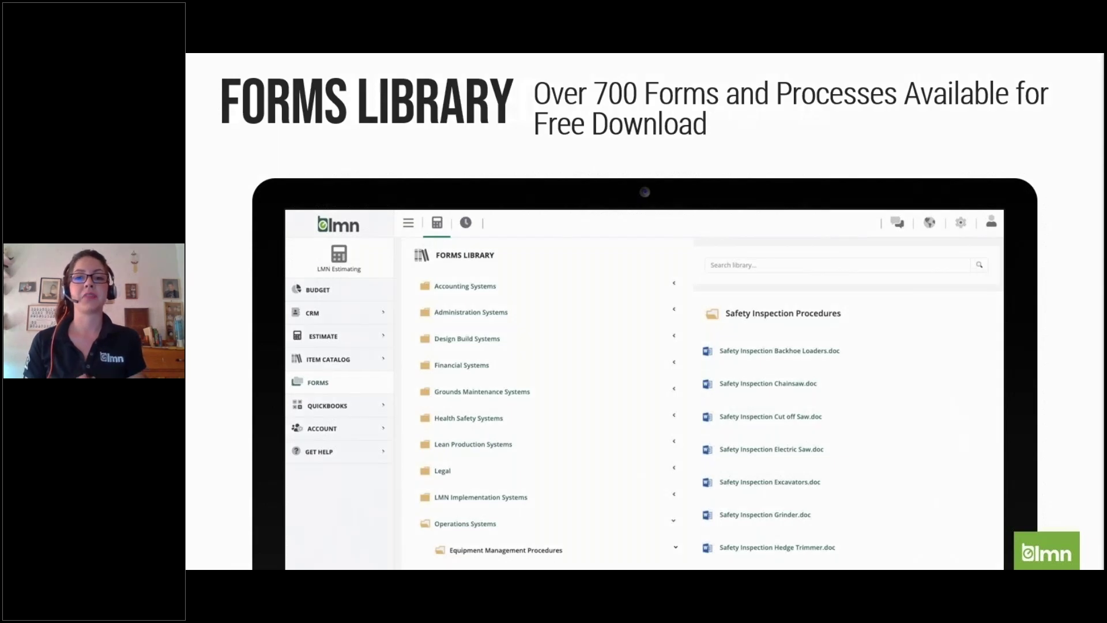
Advance to the Stay Connected slide about the Facebook LMN User Group.
{"action": "key", "text": "Right"}
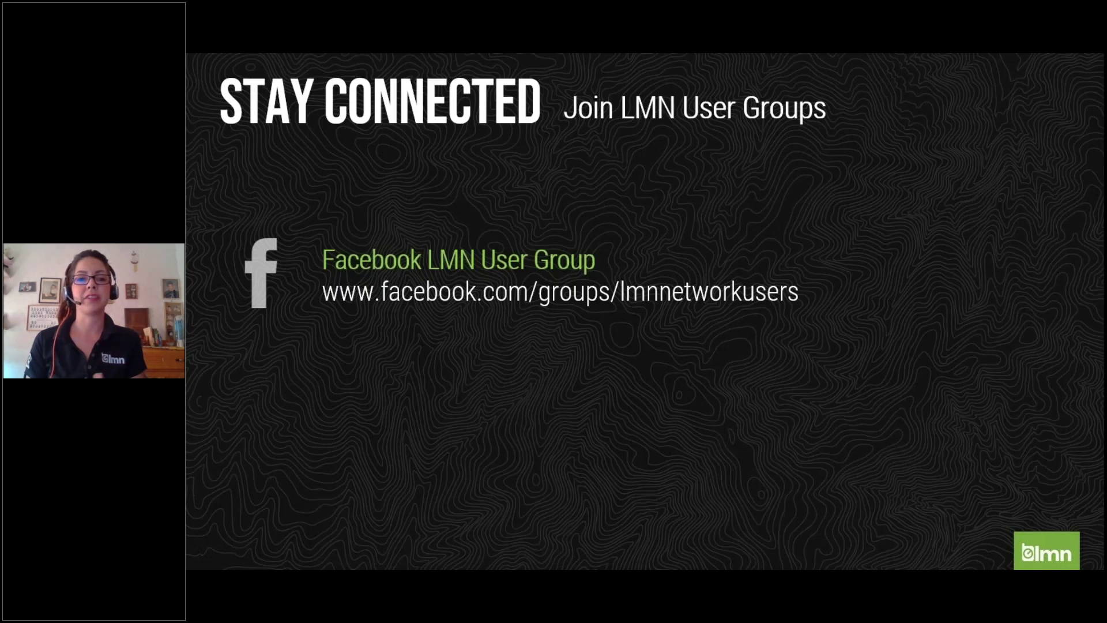